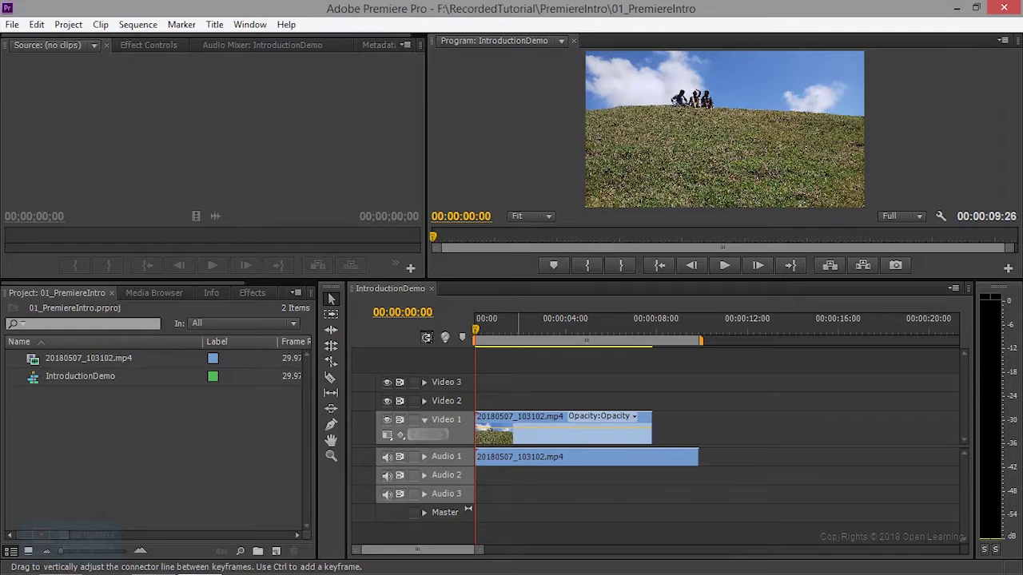
Step: Select the hillside clip on Video 1 and show the Title > New Title options
click(512, 416)
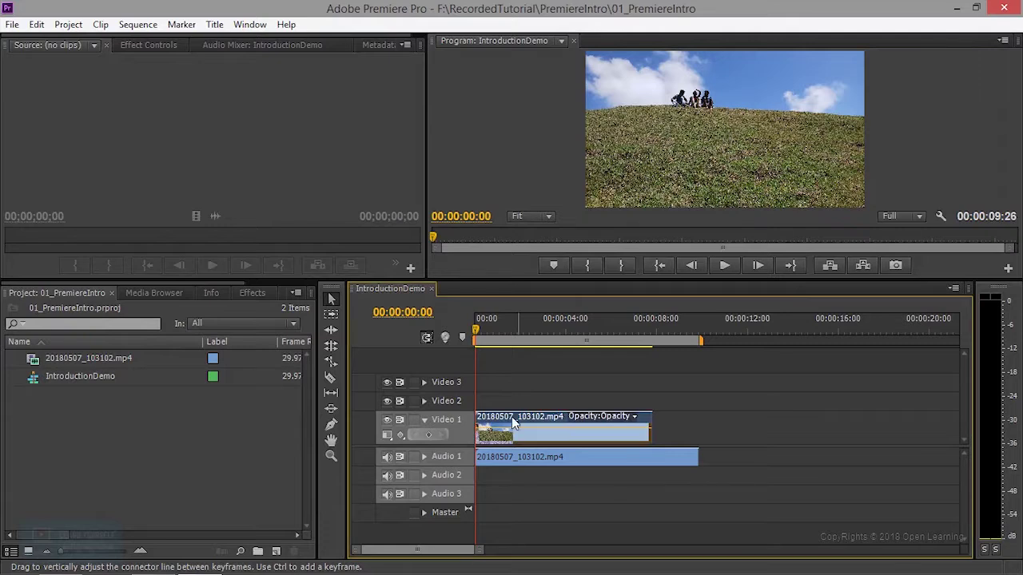
click(181, 24)
mouse_move(216, 29)
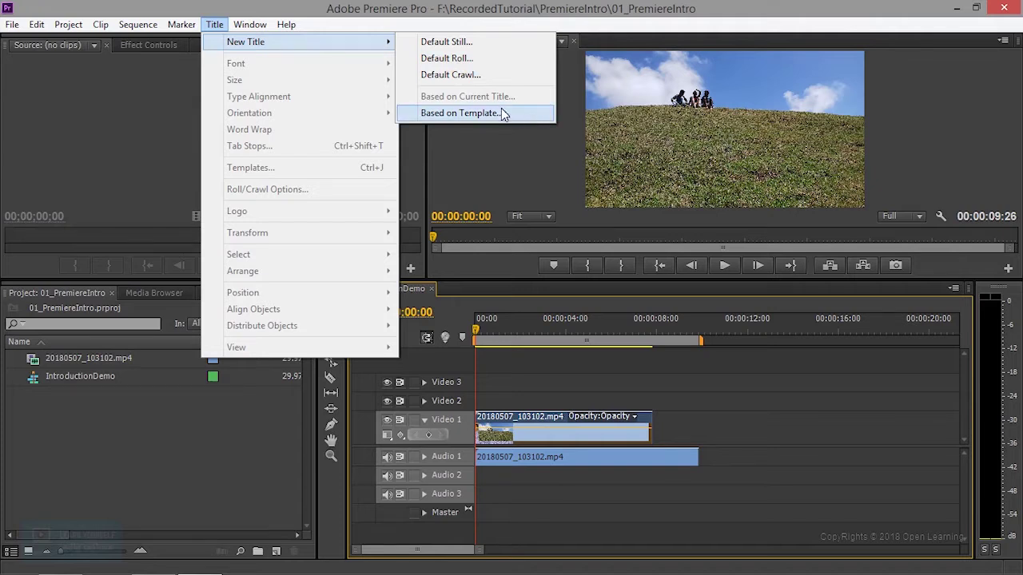
Step: Create a Default Still title at 1920x1080, 29.97fps, named StartingTitle
click(443, 44)
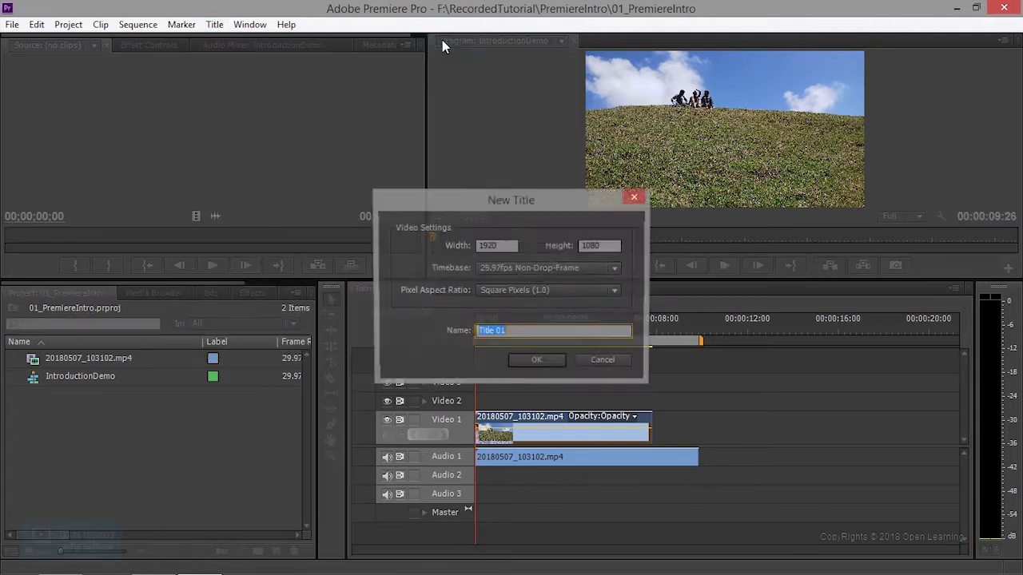
drag(469, 199, 385, 117)
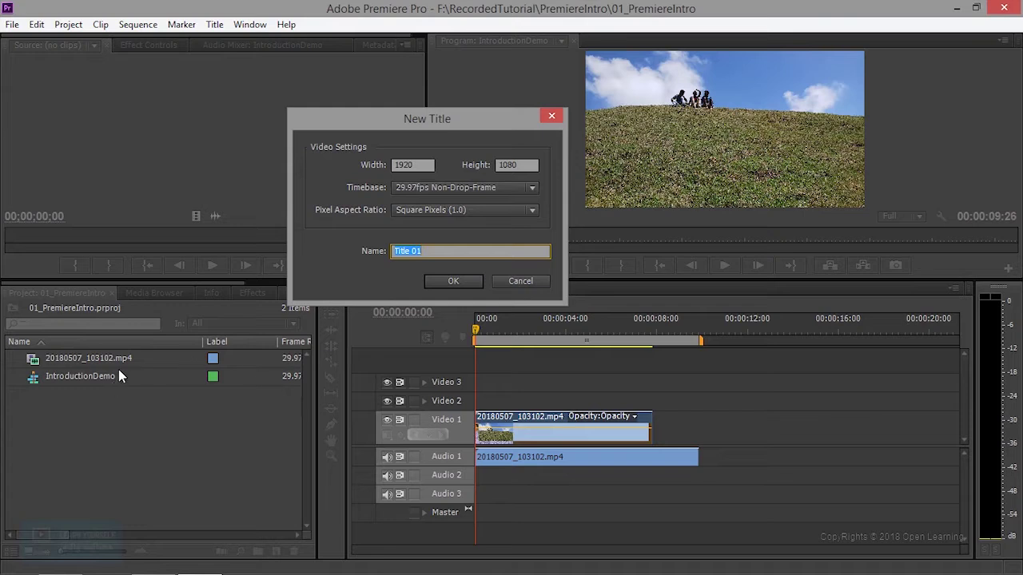
click(443, 189)
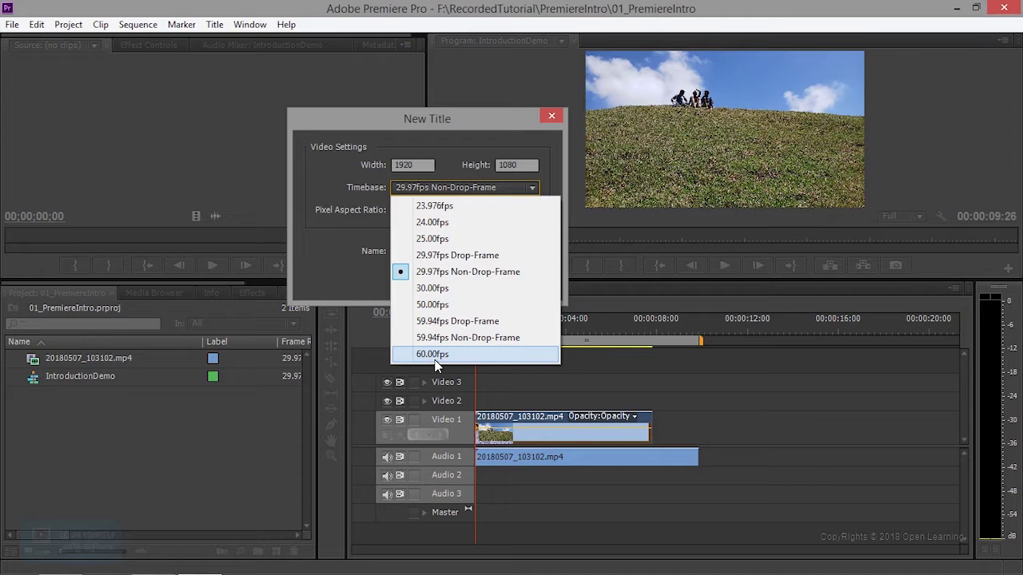
click(344, 244)
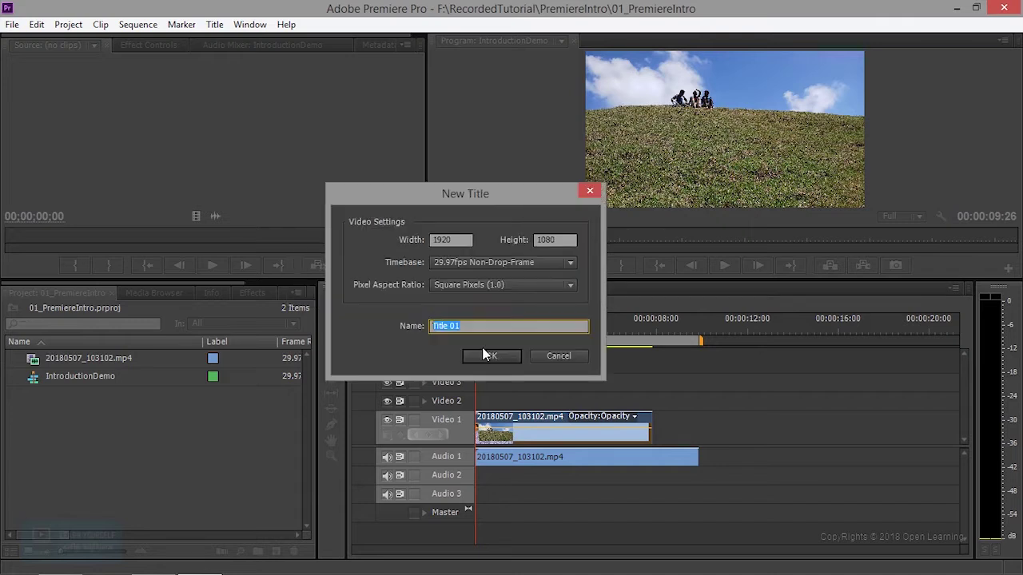
text(Starting)
click(482, 350)
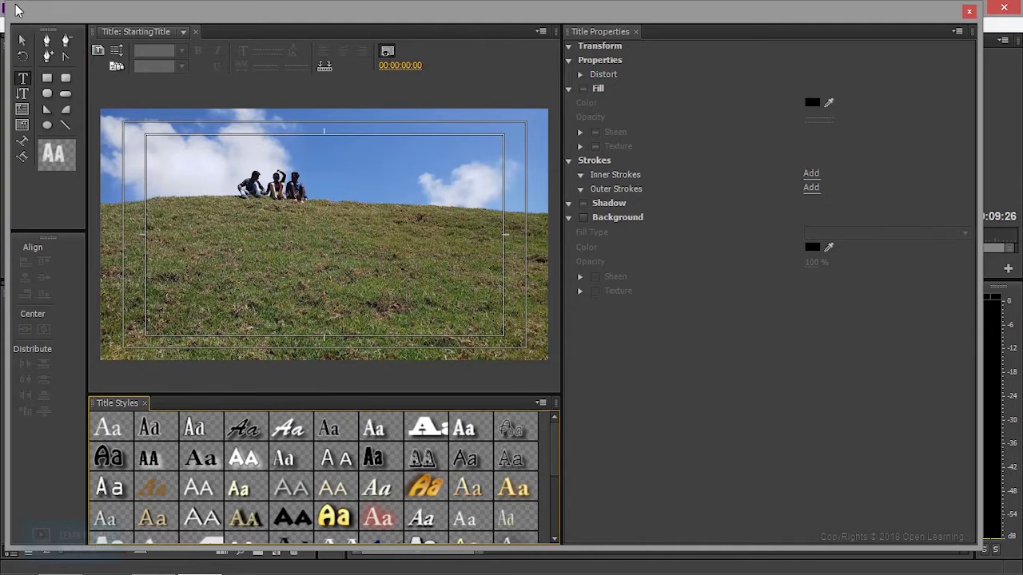
Step: Shrink the title editor into a smaller floating window with a wider canvas, and place a text box
drag(7, 3, 124, 76)
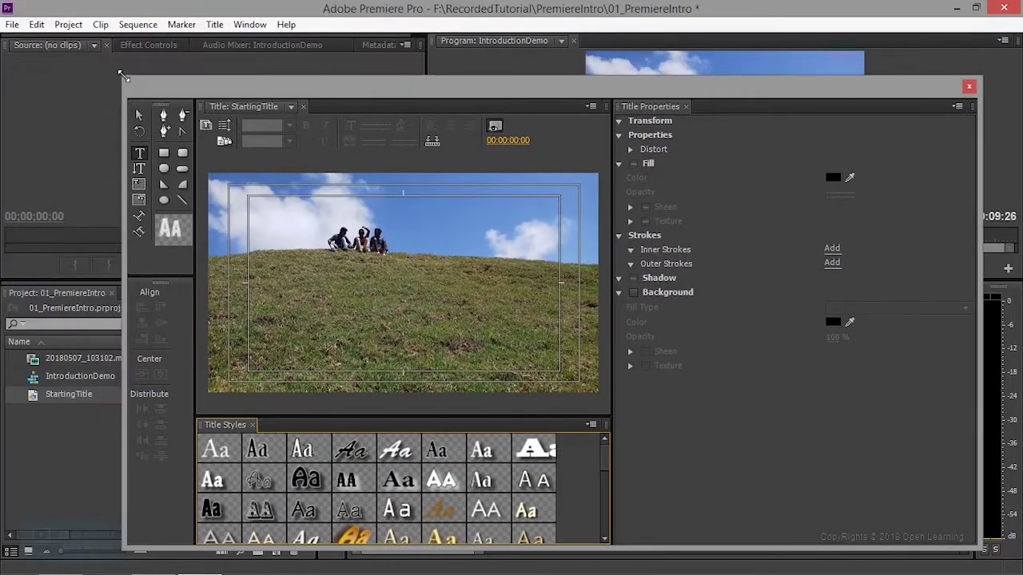
drag(124, 76, 86, 28)
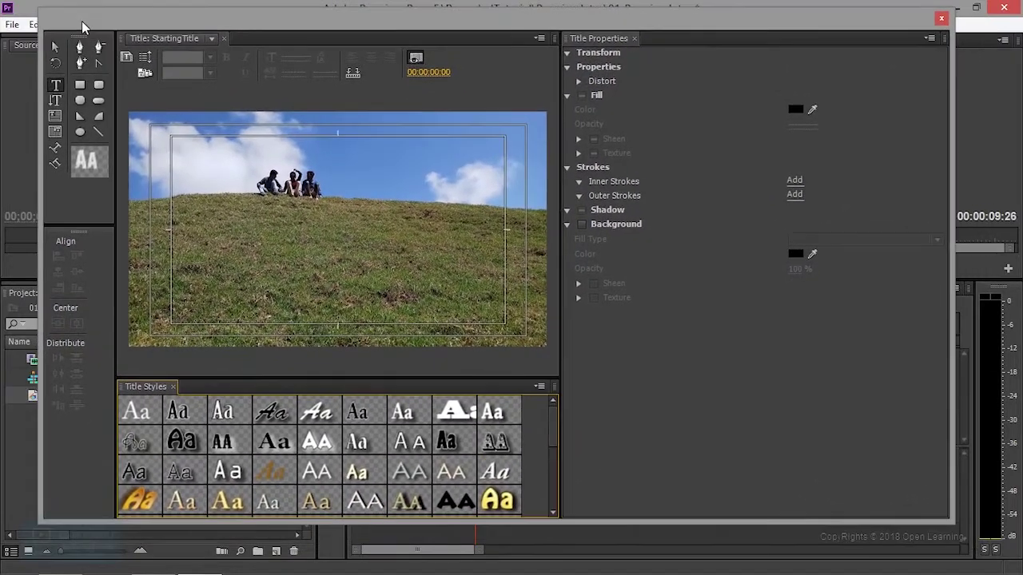
drag(86, 28, 85, 36)
drag(951, 216, 734, 239)
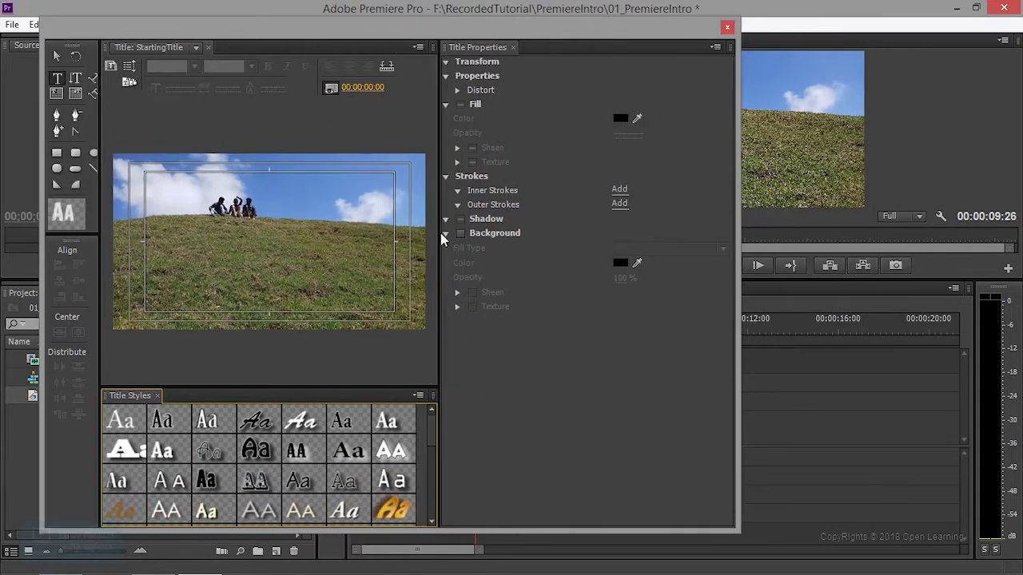
drag(442, 238, 559, 233)
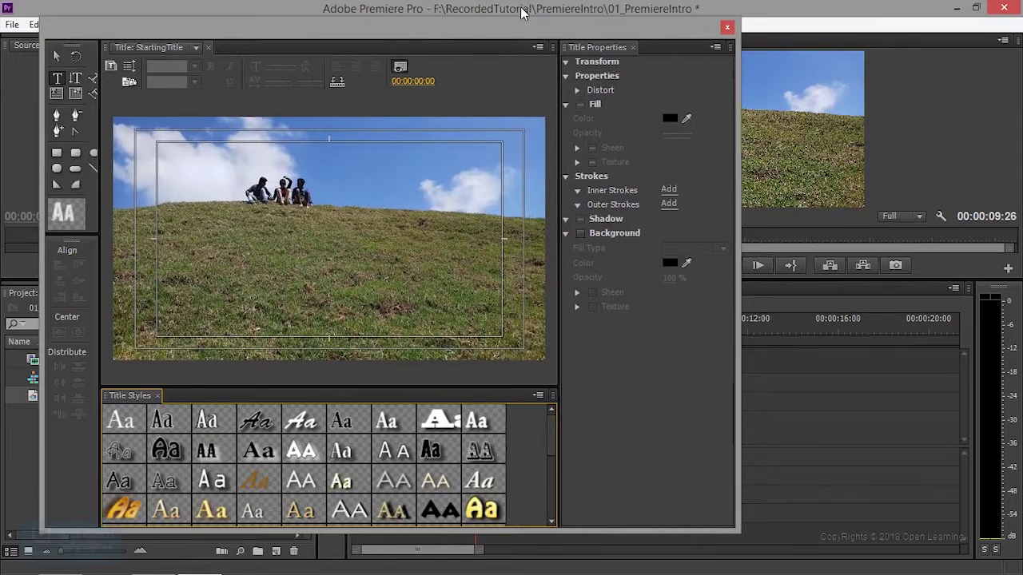
drag(515, 29, 765, 26)
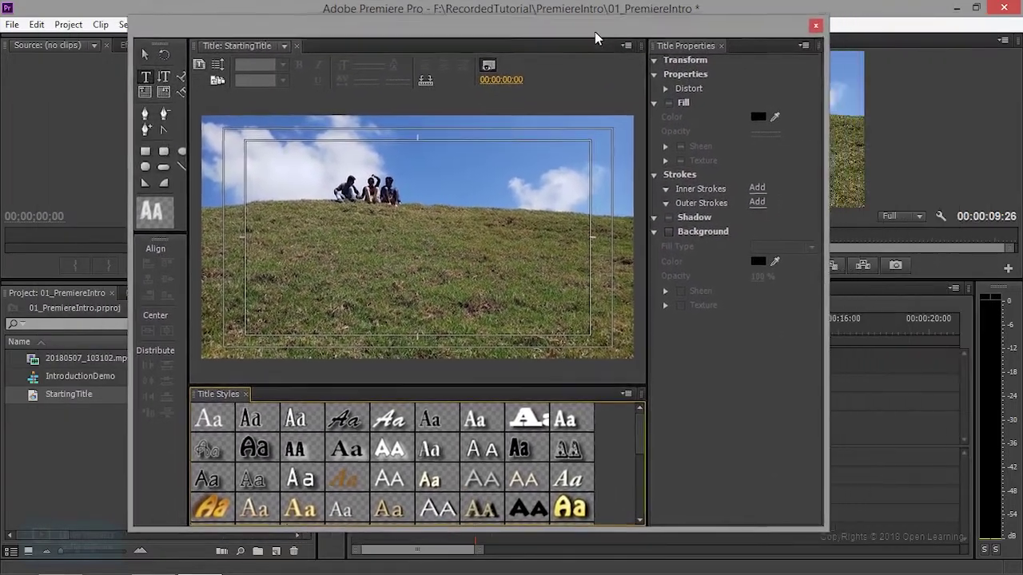
drag(765, 26, 572, 37)
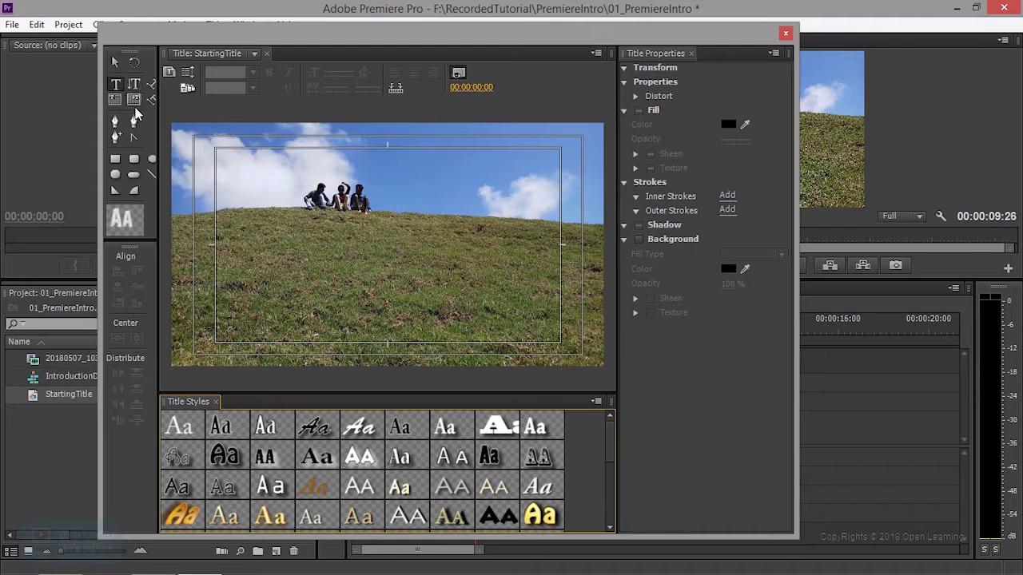
click(242, 170)
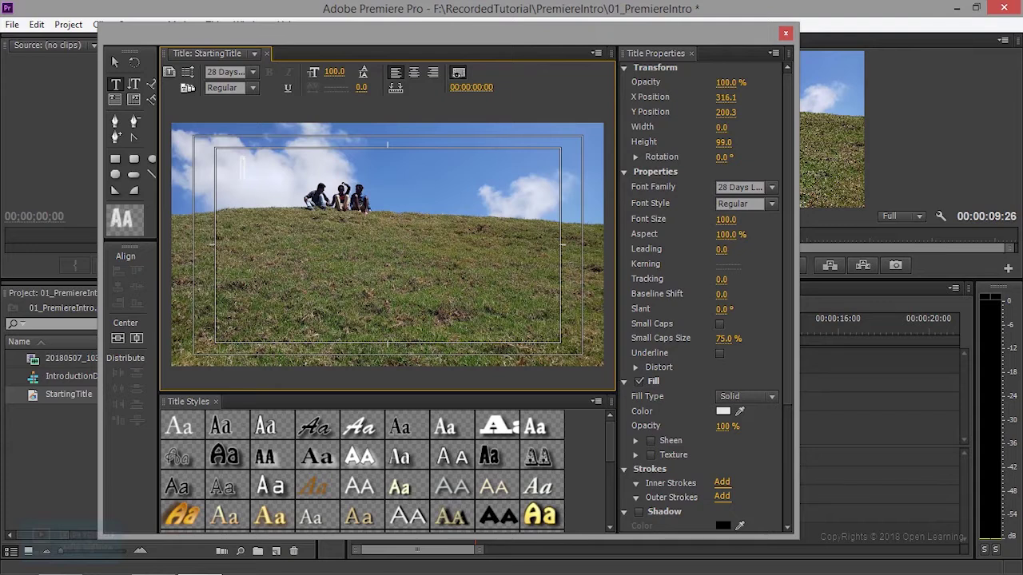
Step: Apply the Hobo Std Medium style and type 'Adobe Premiere Introduction Trainging'
click(232, 462)
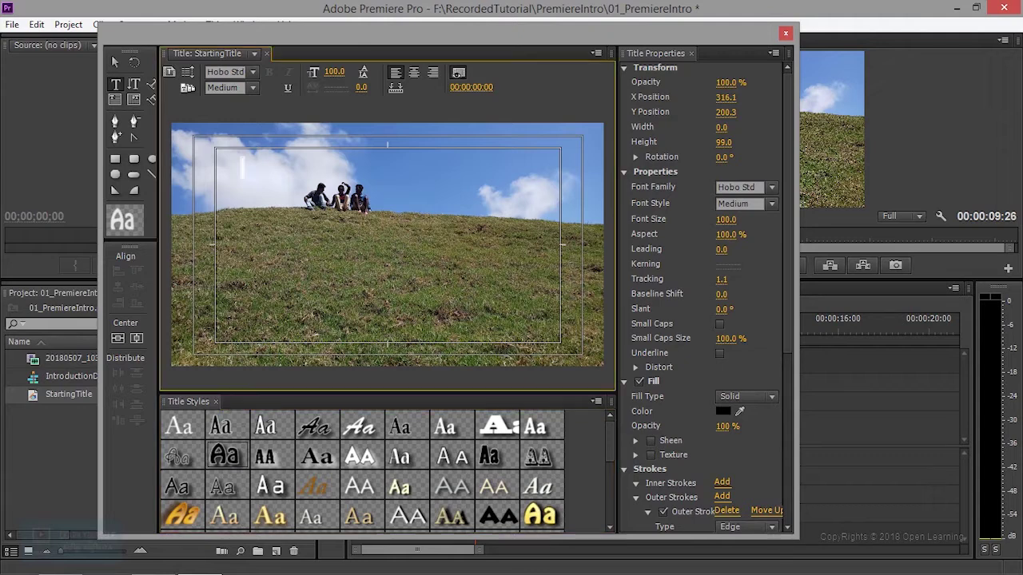
text(Ad)
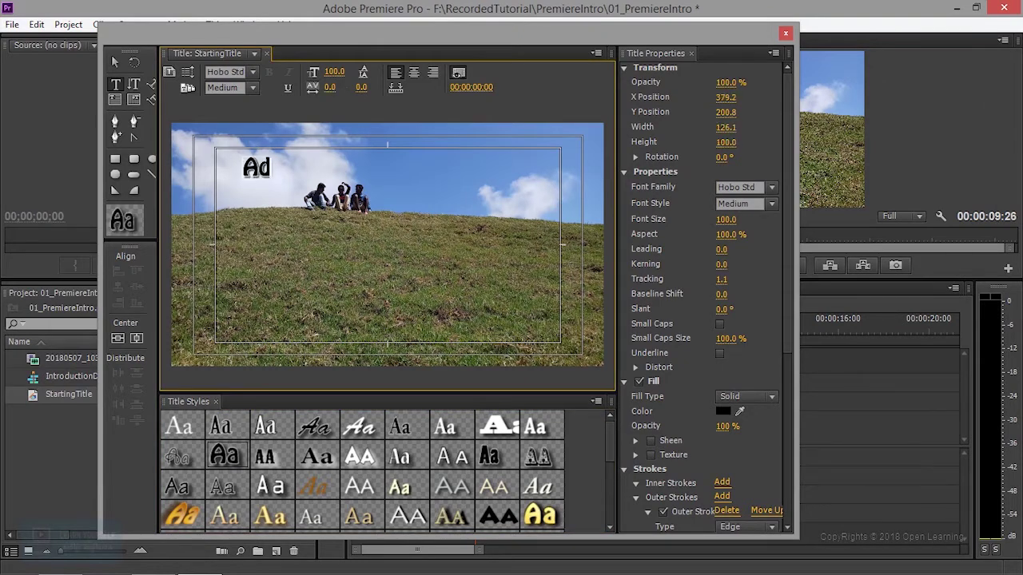
text(obe)
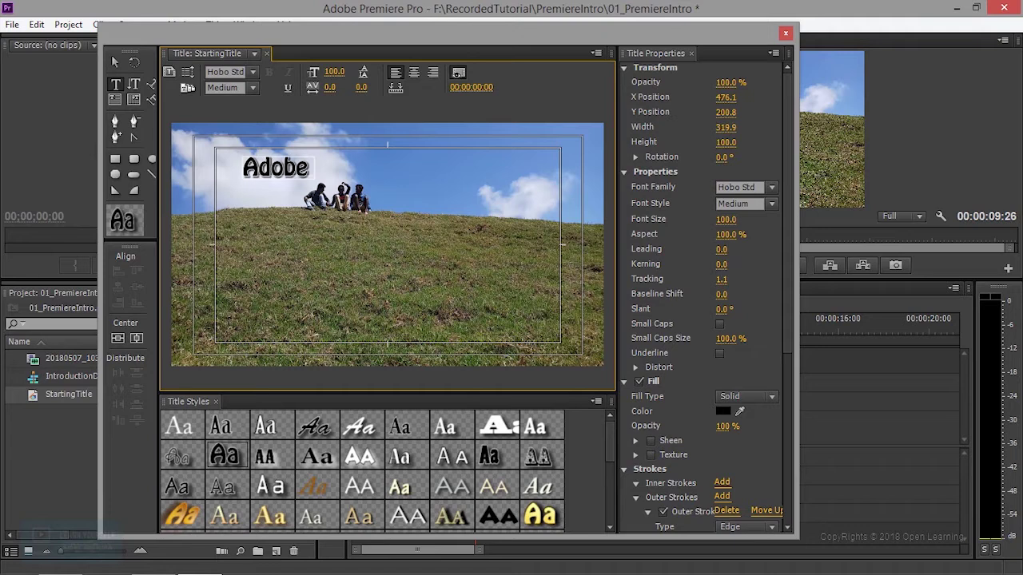
text( Premiere)
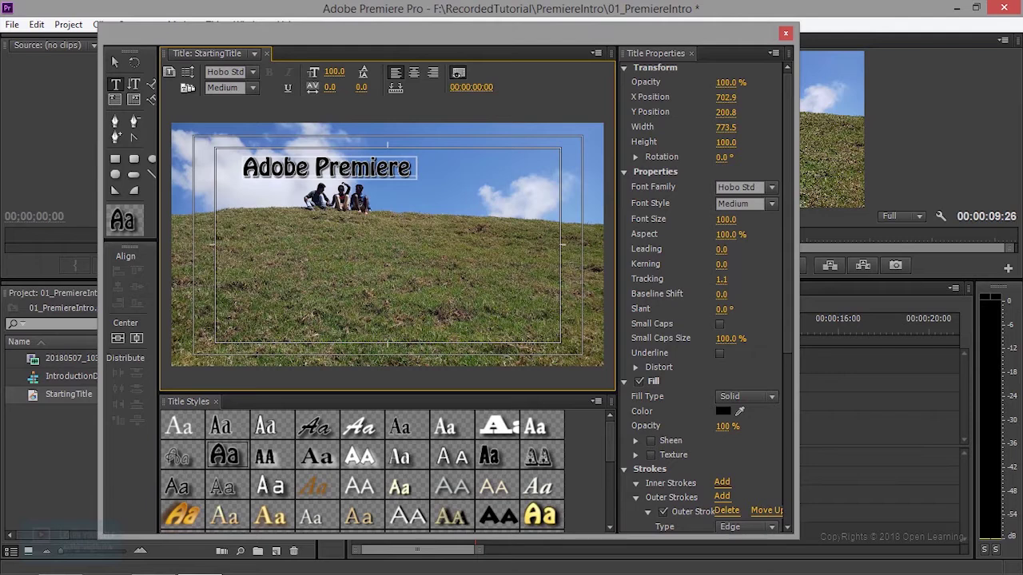
text( Intoru)
key(BackSpace)
key(BackSpace)
key(BackSpace)
text(roduction)
key(Return)
text(Tr)
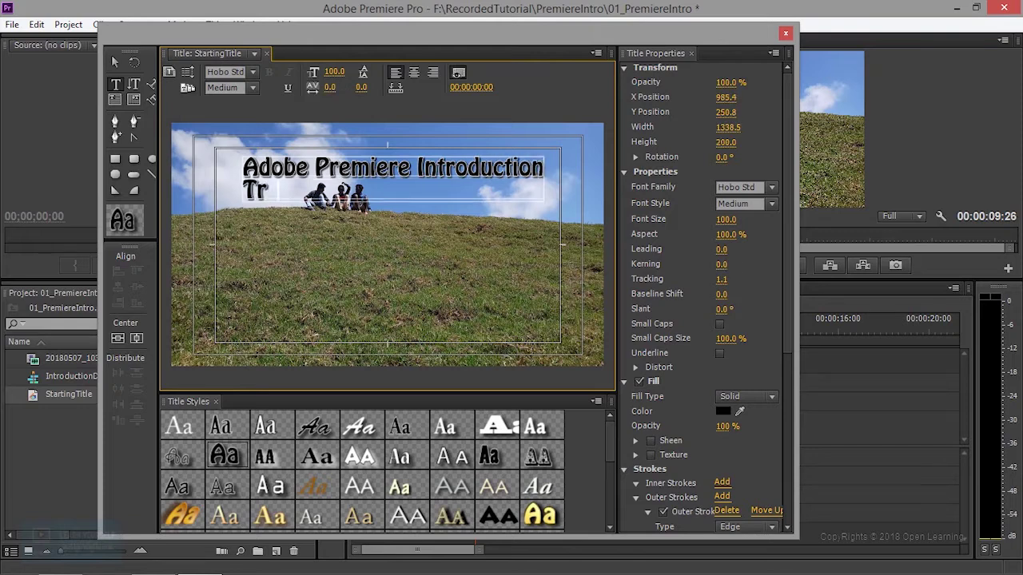
text(ainging)
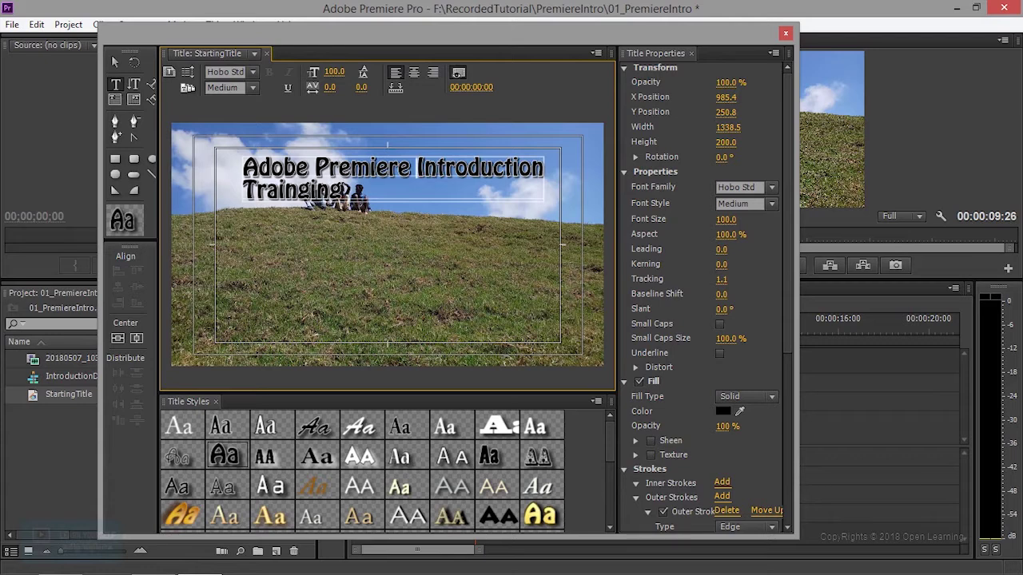
Step: Rebreak the title into 'Adobe Premiere' and 'Introduction Trainging' lines
click(413, 167)
key(Return)
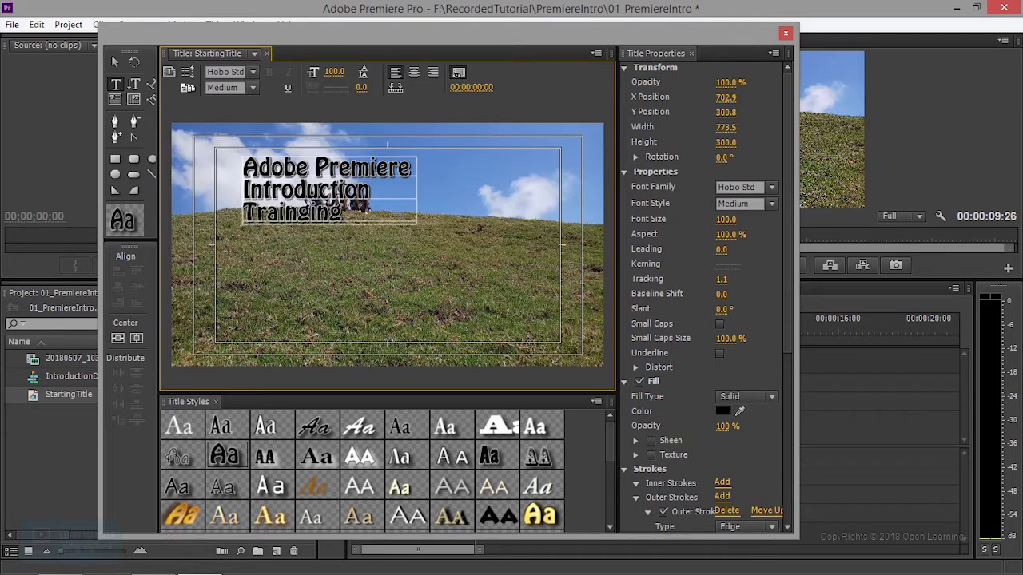
key(BackSpace)
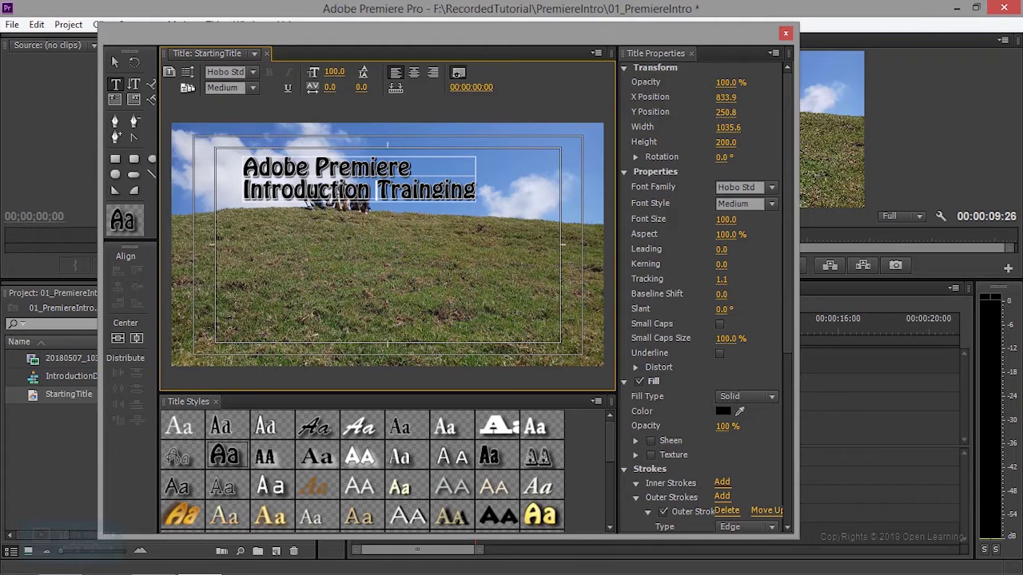
click(116, 61)
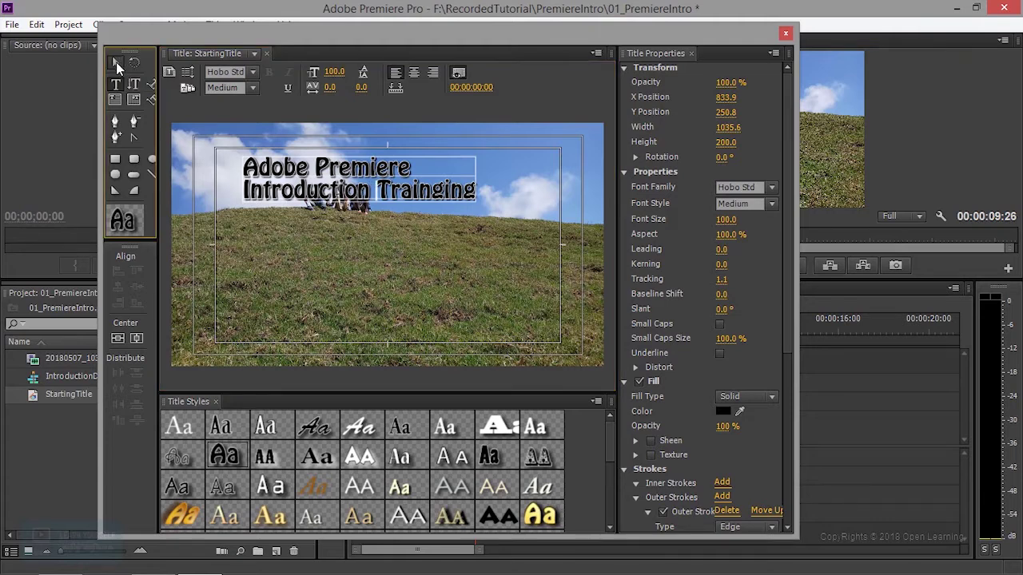
Step: Move the title block to the lower-left safe area, at X 760.7, Y 858.9
mouse_move(319, 189)
mouse_down()
mouse_move(307, 323)
mouse_move(343, 321)
mouse_move(331, 318)
mouse_up()
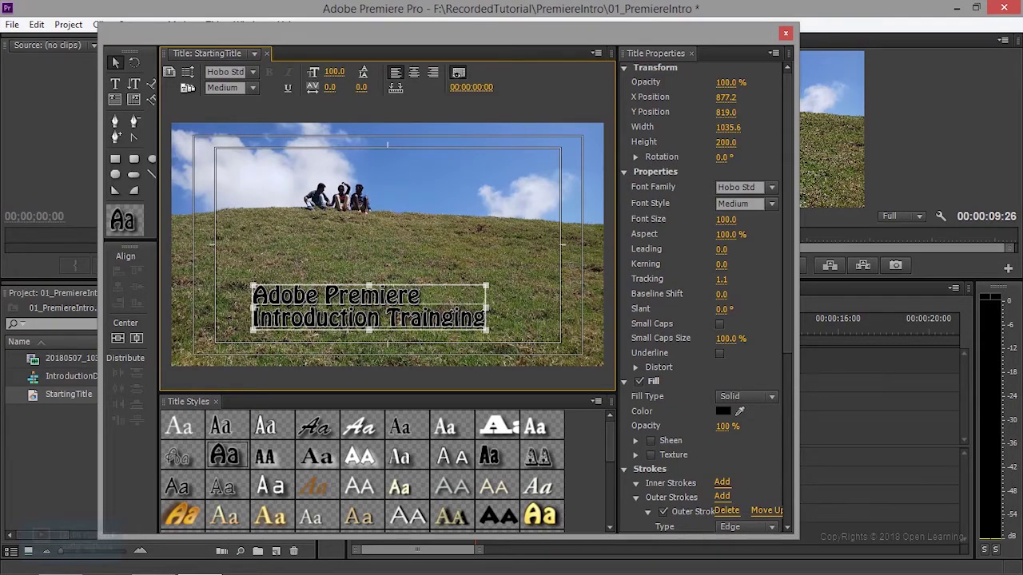
drag(331, 318, 296, 327)
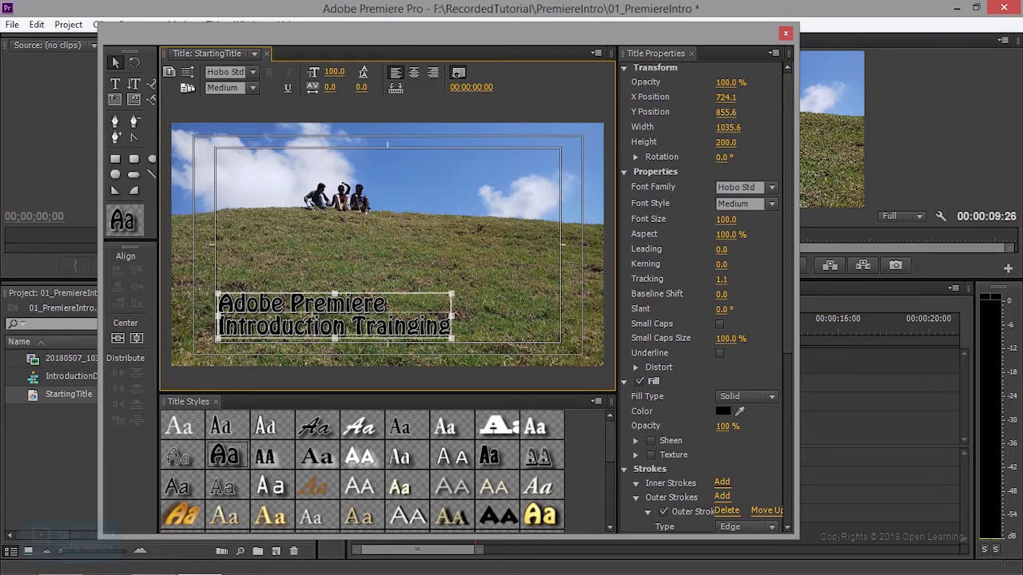
drag(334, 316, 326, 318)
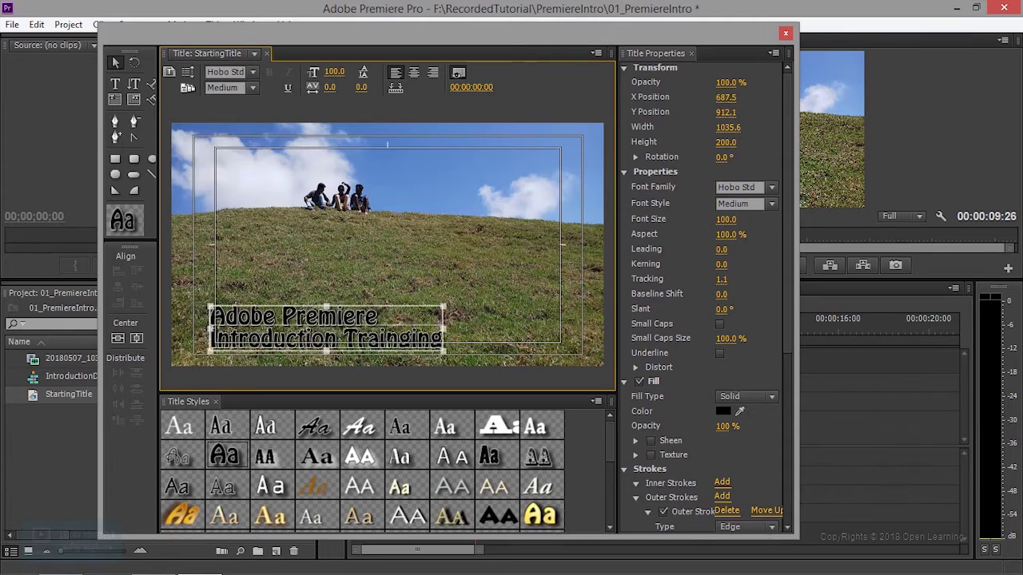
drag(326, 318, 325, 330)
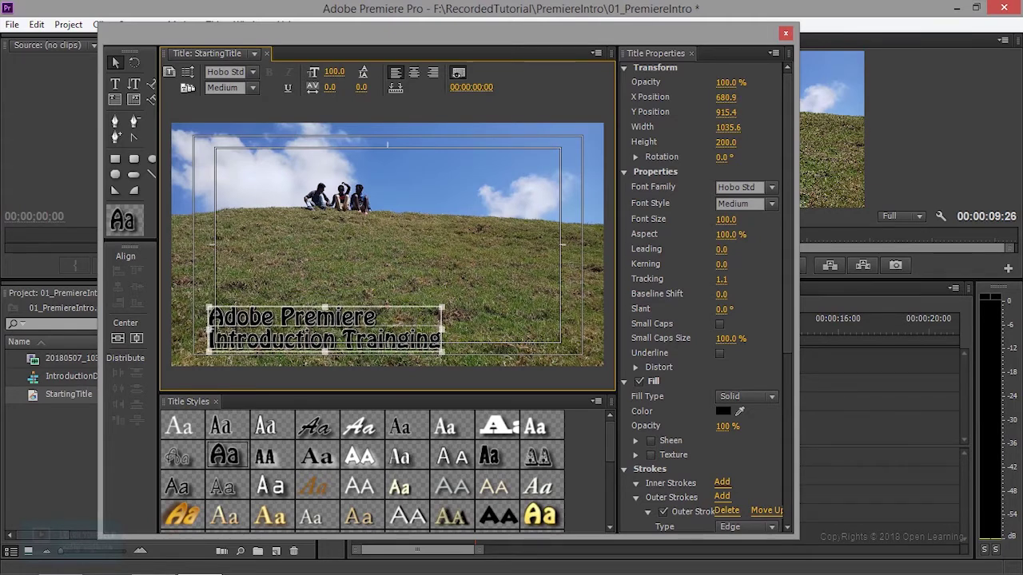
drag(325, 330, 343, 318)
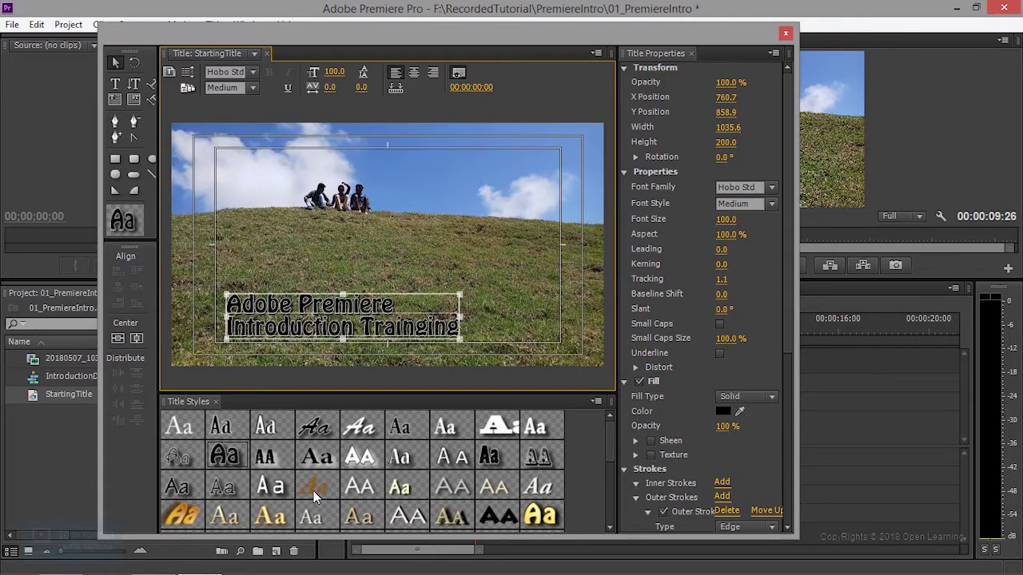
Step: Preview several Title Styles, including Adobe Garamond Bold, then settle on white Adobe Caslon Pro Regular
scroll(315, 493, down, 2)
scroll(314, 493, down, 2)
scroll(315, 493, down, 2)
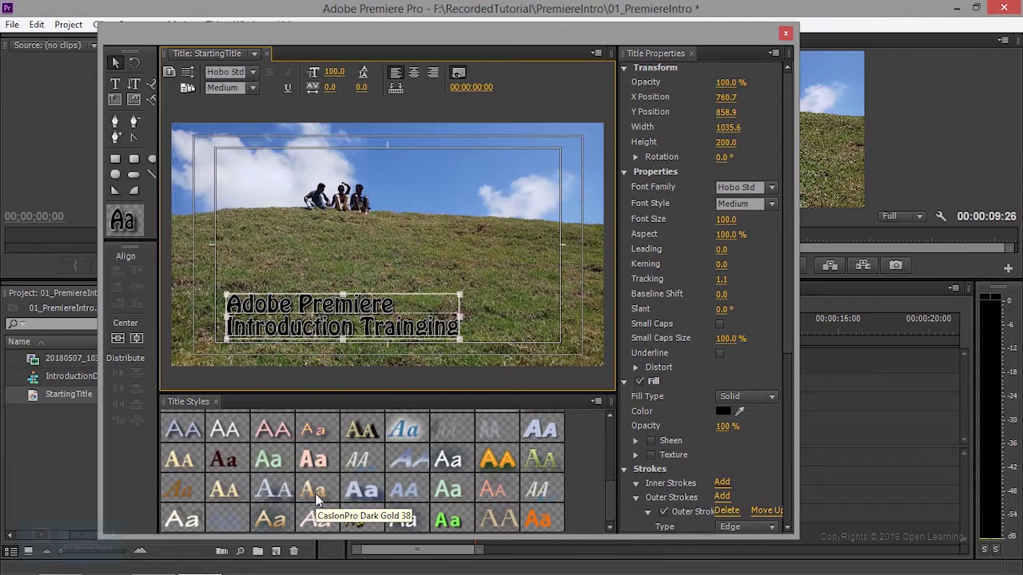
scroll(315, 493, down, 2)
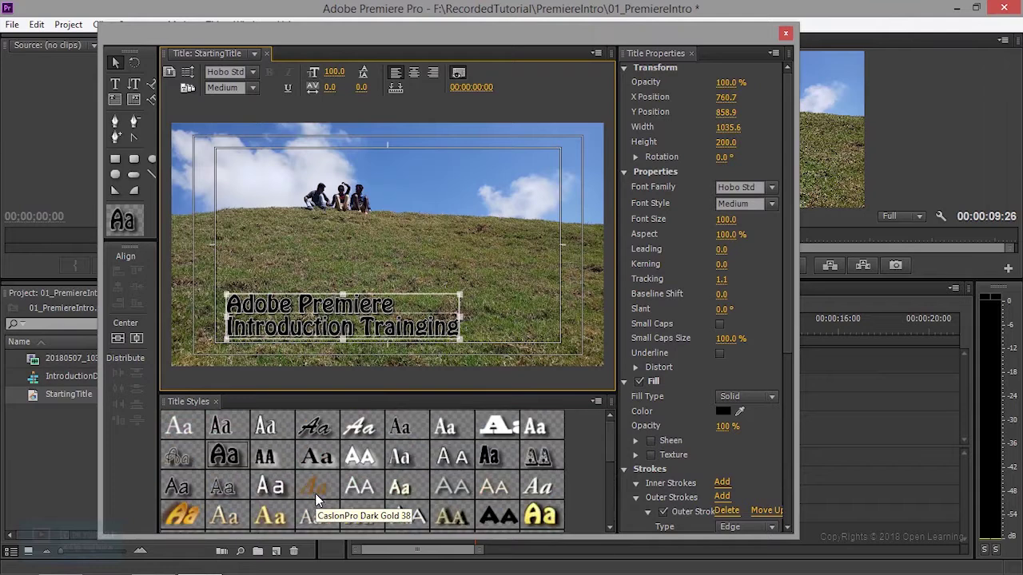
click(181, 428)
click(222, 428)
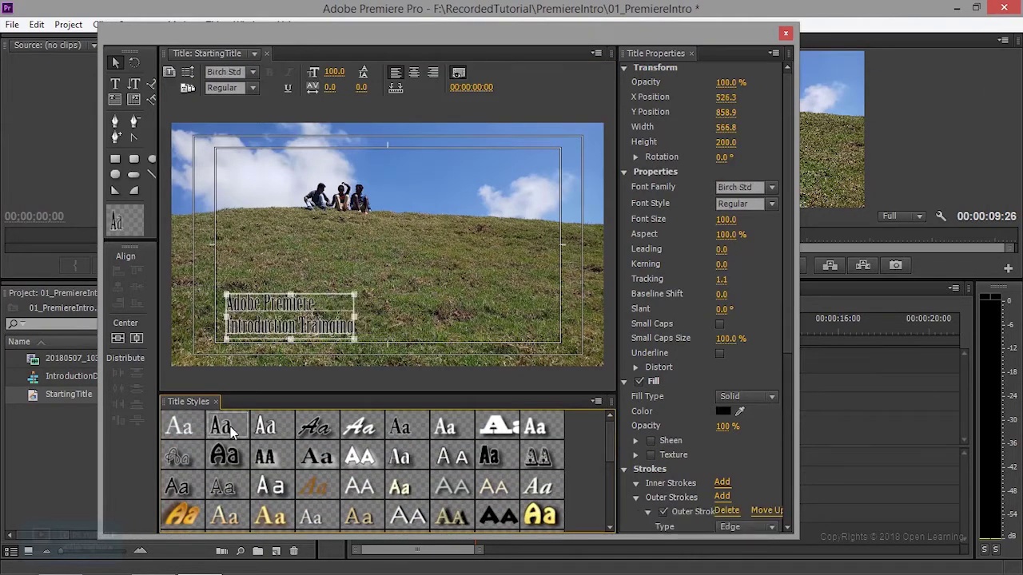
click(282, 429)
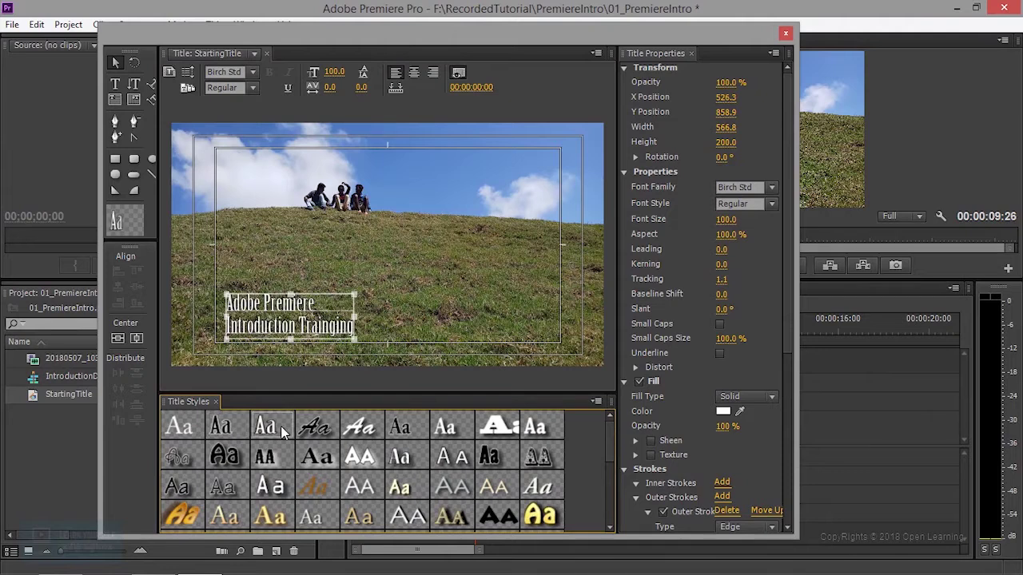
click(323, 429)
click(364, 431)
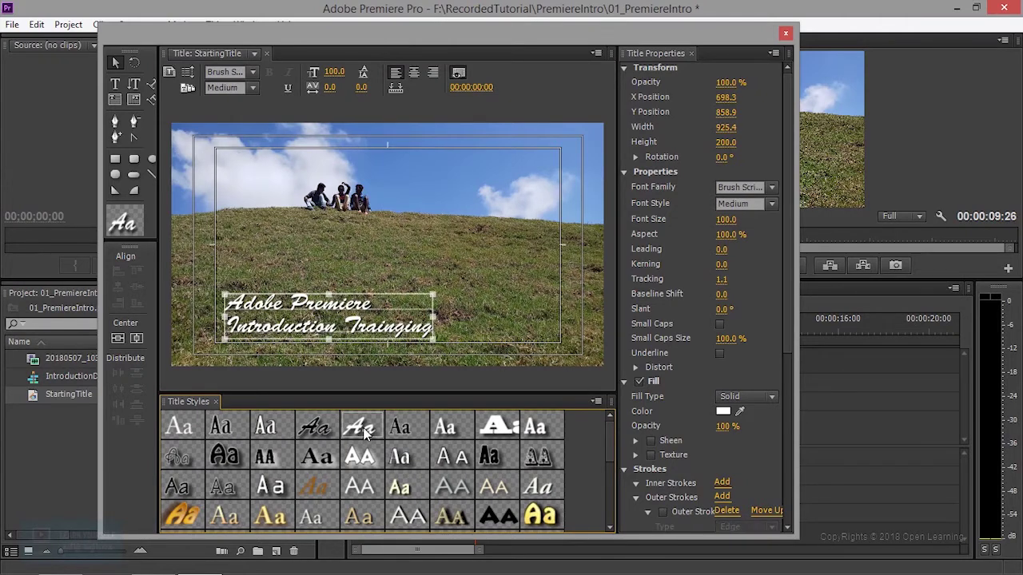
click(404, 432)
click(452, 432)
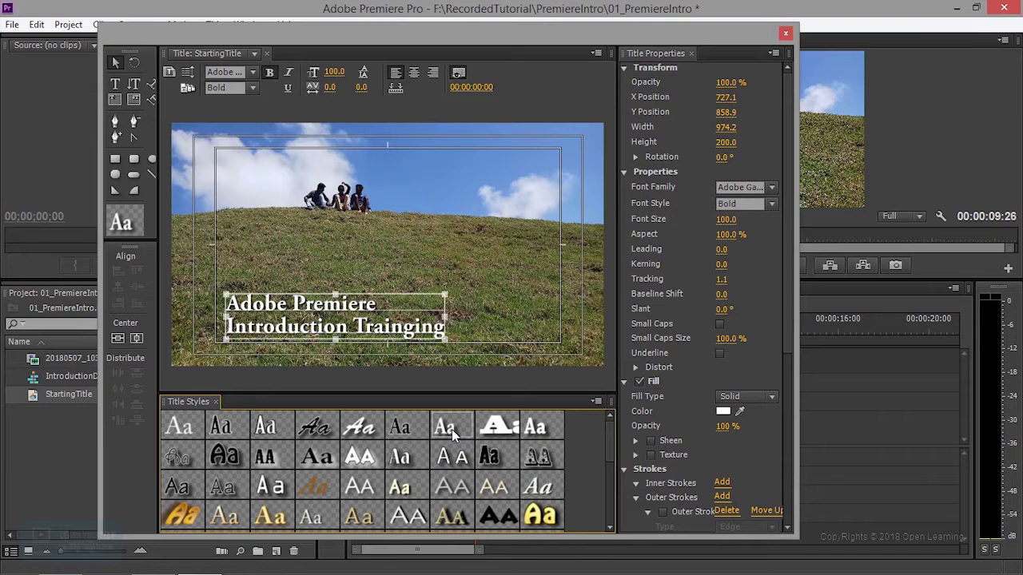
click(170, 426)
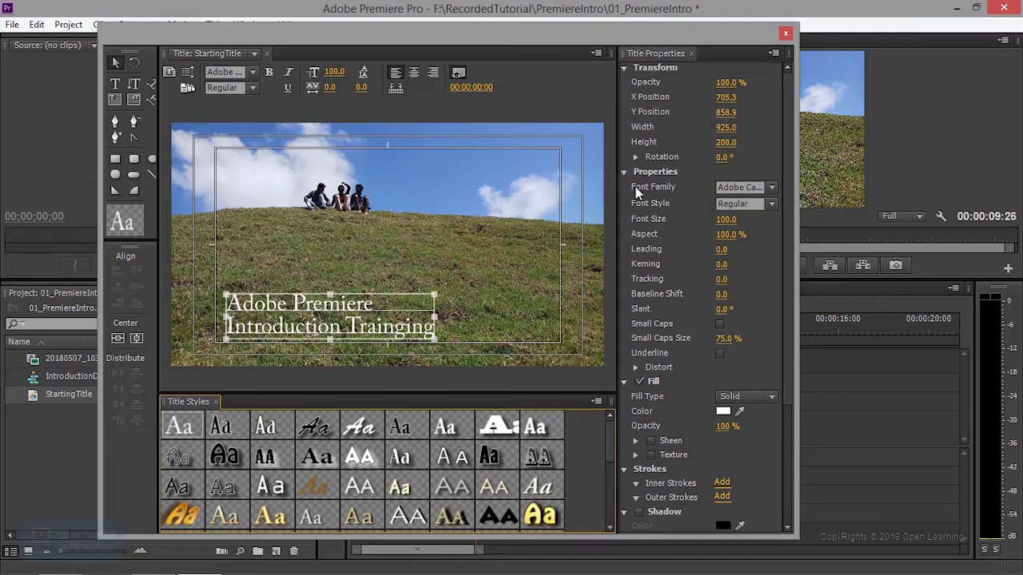
Step: Try Adobe Devanagari as the title font, then enter Agency FB as the font family
click(771, 189)
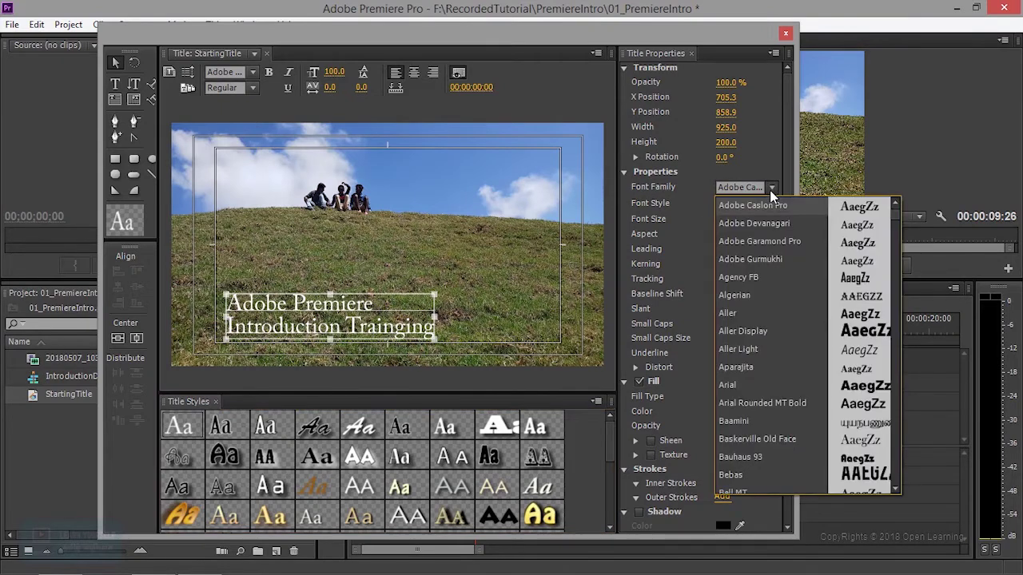
click(766, 224)
click(739, 189)
double_click(739, 189)
text(Agency FB)
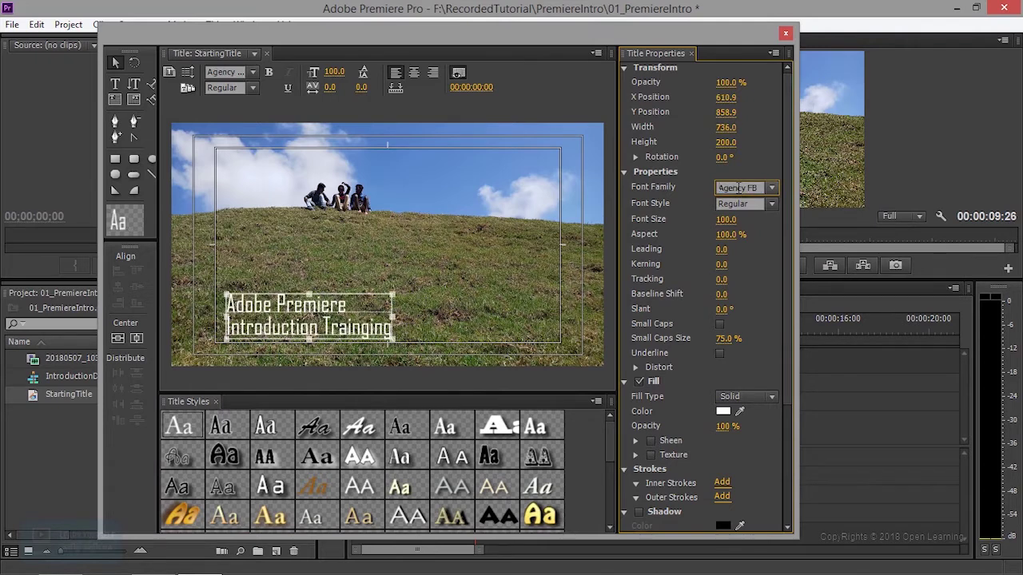
Step: Preview Aller Display, Arial Narrow and Baamini, settling on Arial Rounded Regular
key(Down)
key(Down)
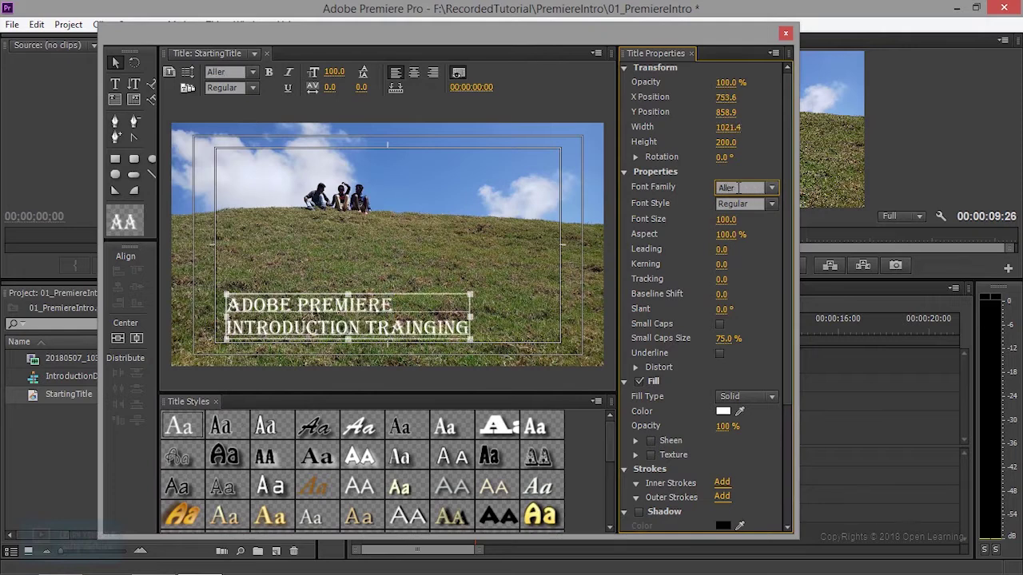
key(Down)
key(Down)
key(Down)
key(Up)
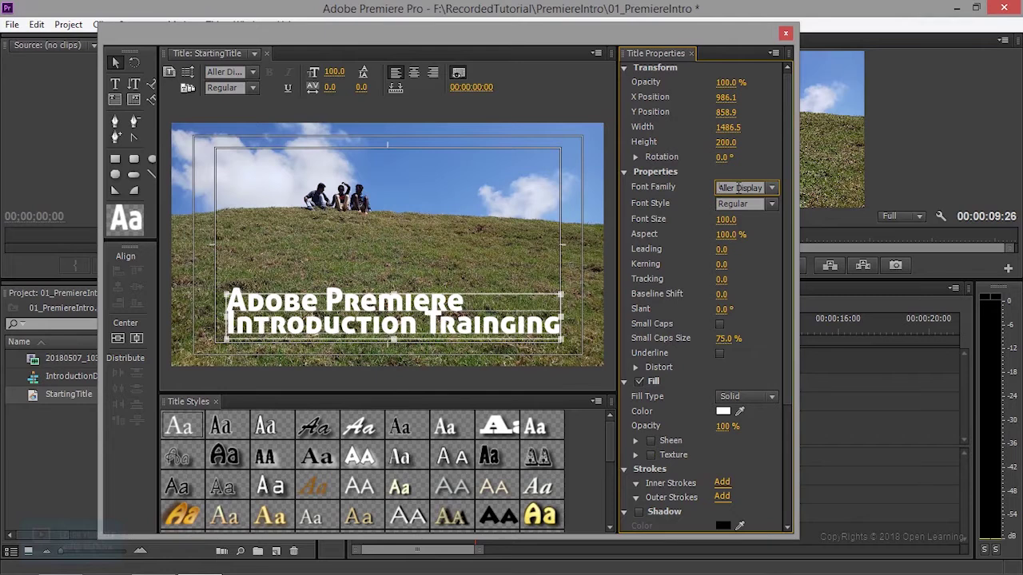
key(Down)
key(Down)
key(Down)
key(Down)
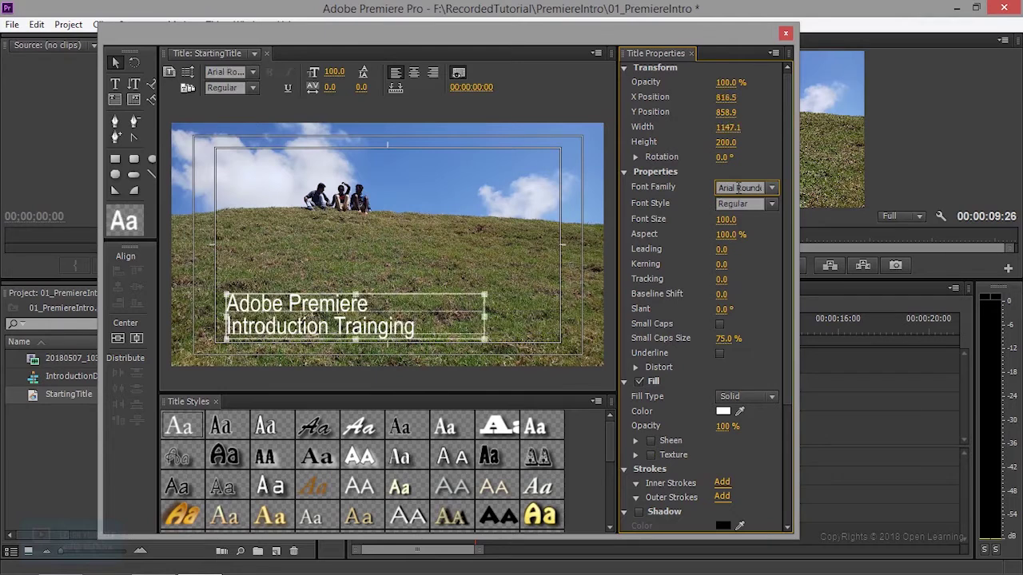
key(Up)
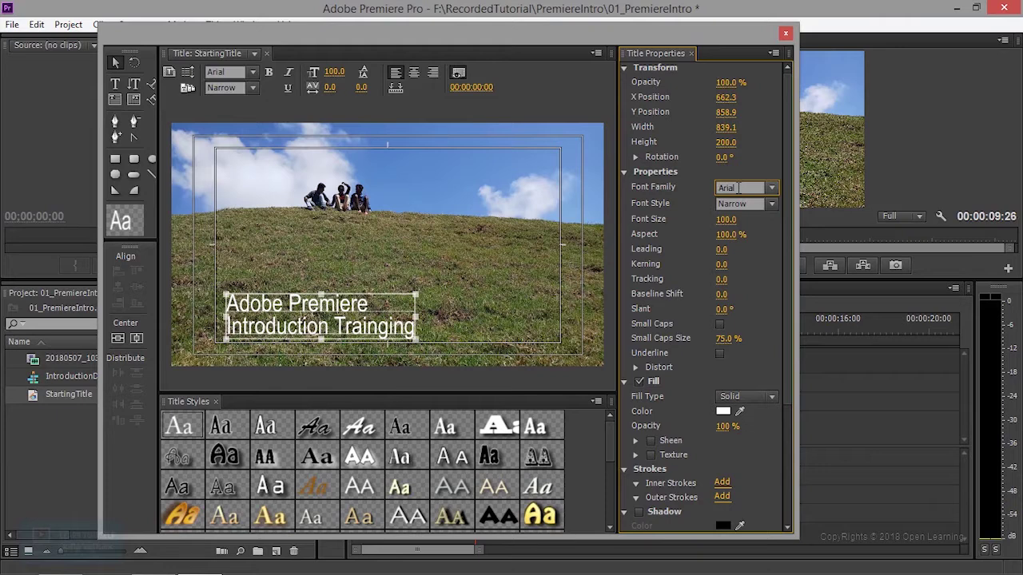
key(Down)
key(Down)
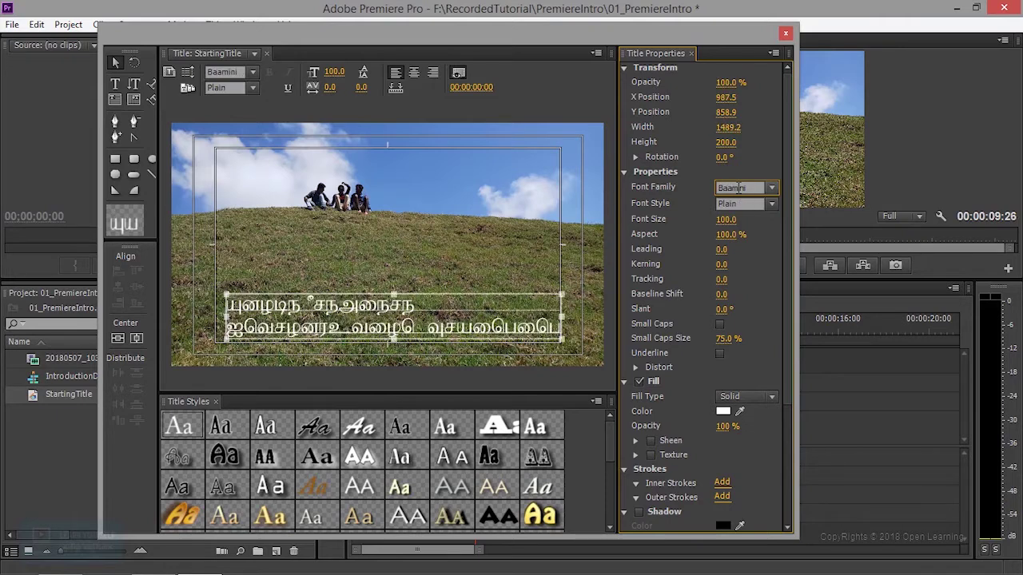
key(Down)
key(Up)
key(Up)
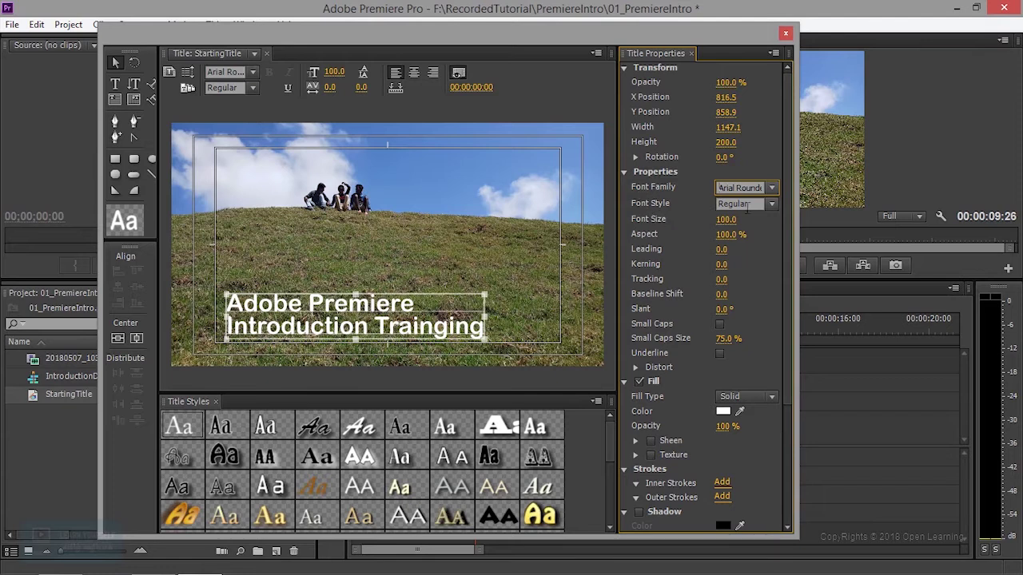
click(769, 204)
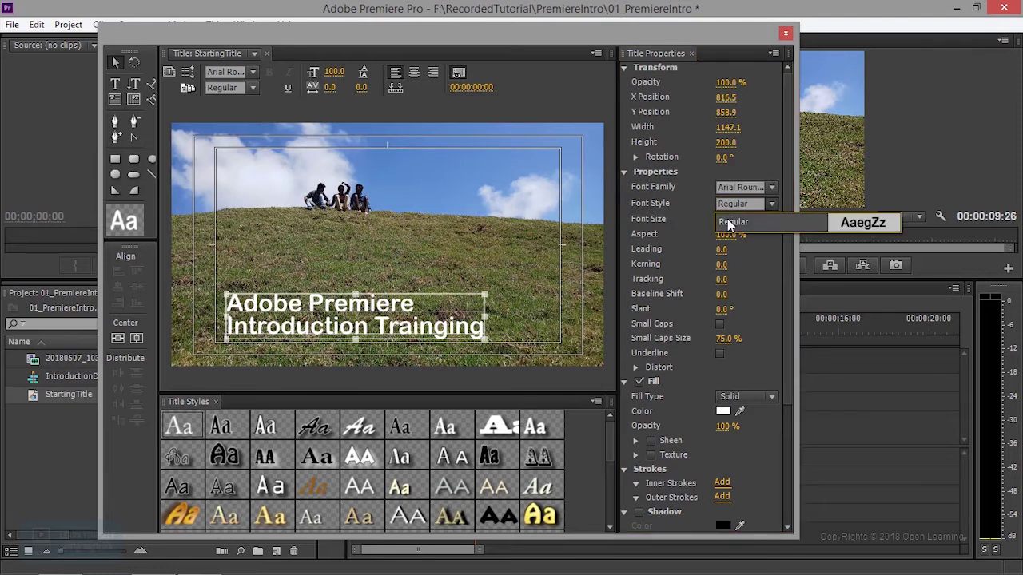
Step: Reduce the title font size from 100 to 77
click(661, 220)
drag(725, 219, 708, 219)
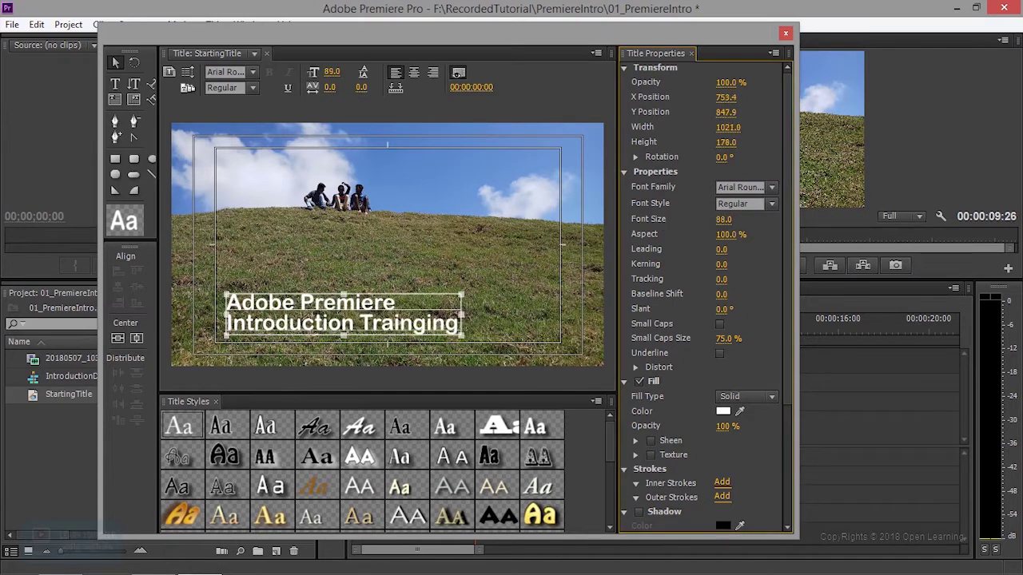
key(ctrl+z)
click(769, 203)
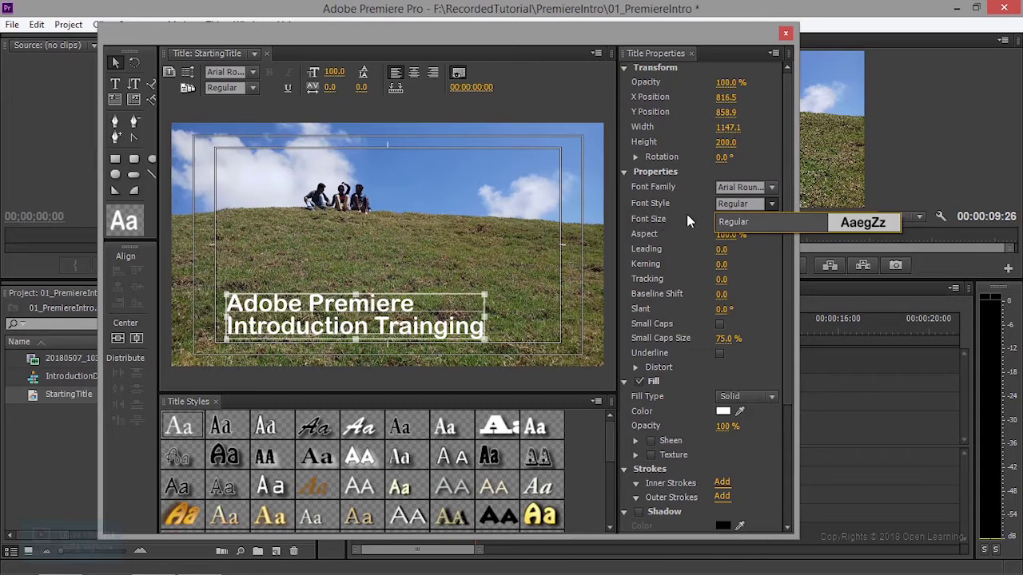
click(686, 214)
drag(725, 219, 707, 219)
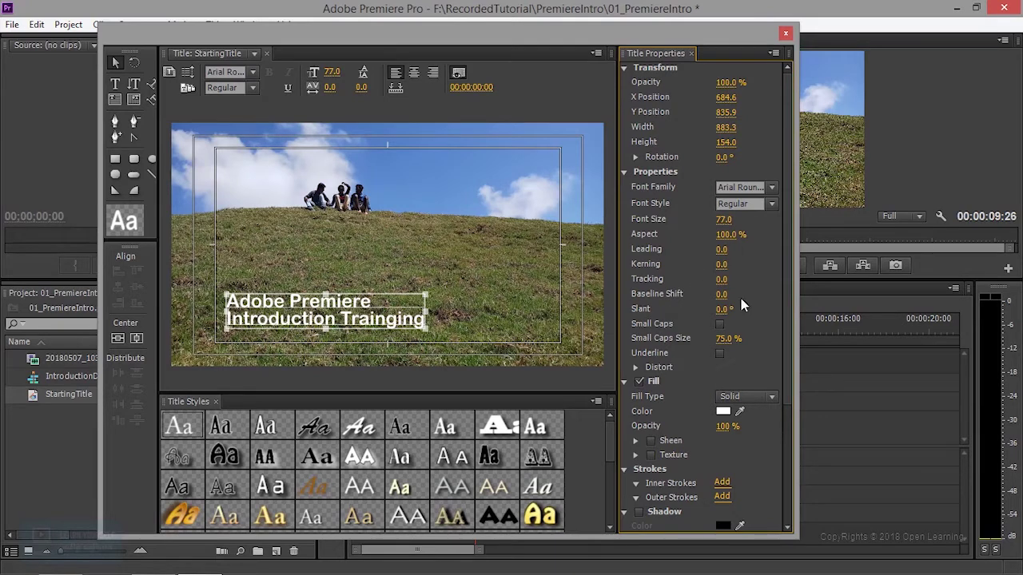
click(726, 405)
Step: Fill the title text red (FE3737), then change it to yellow (FEFC37)
drag(482, 353, 493, 414)
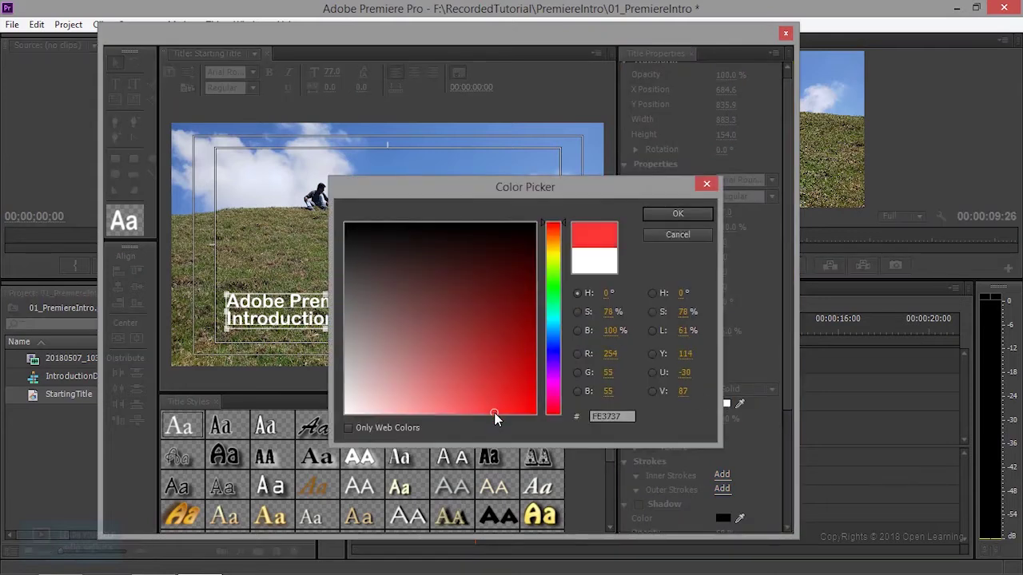
click(689, 215)
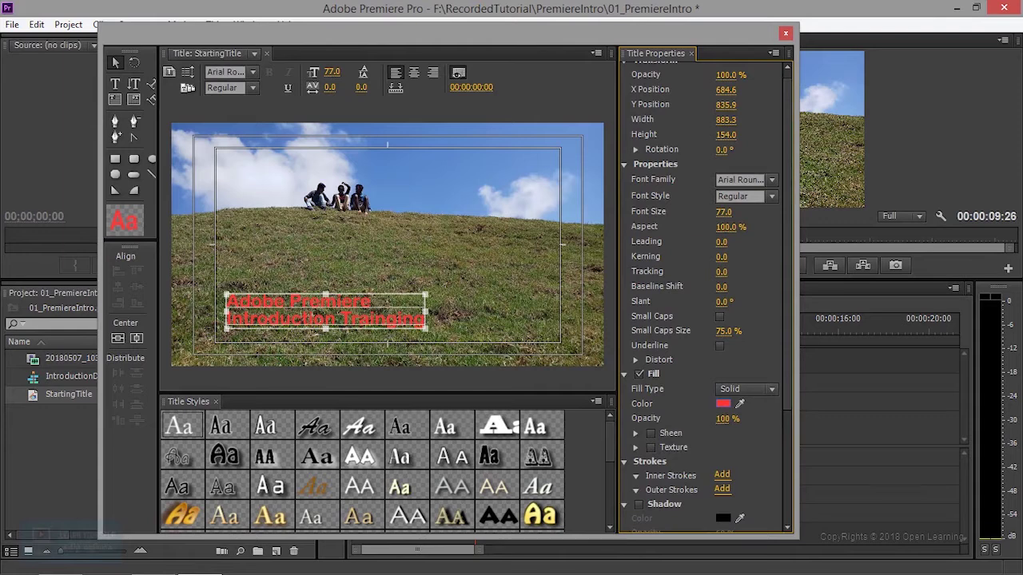
click(725, 405)
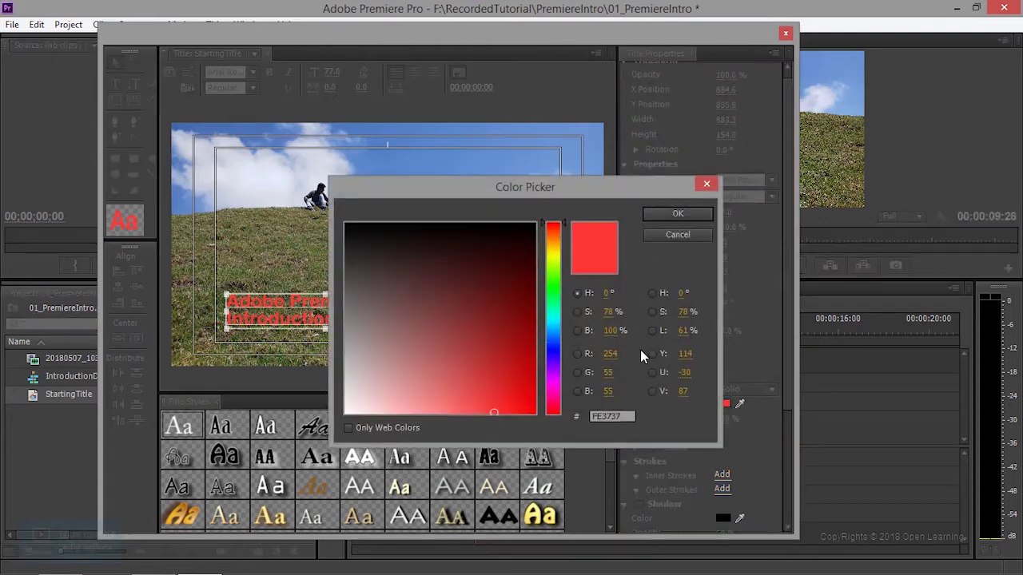
click(551, 254)
click(668, 214)
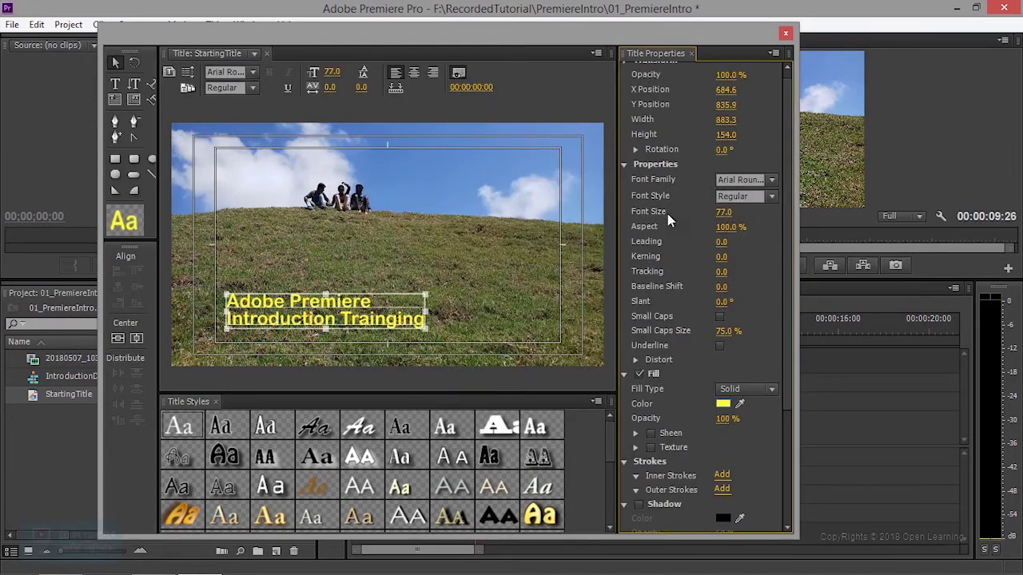
click(744, 392)
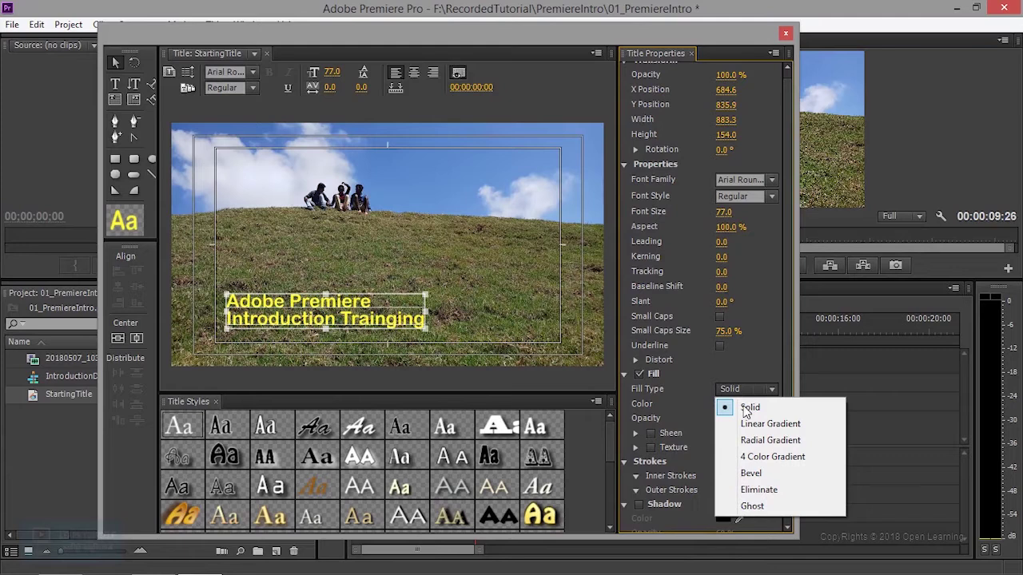
click(751, 422)
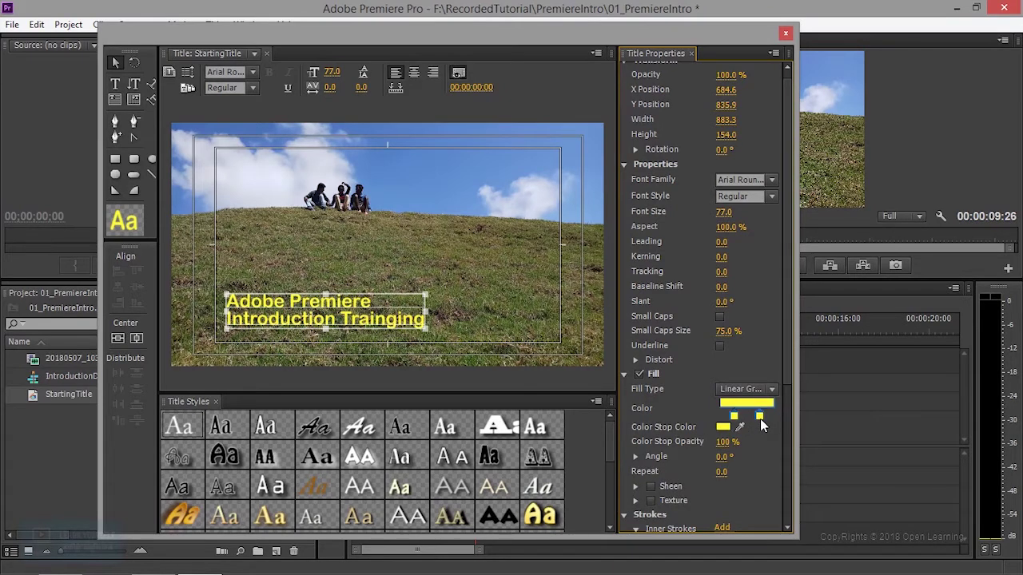
click(725, 426)
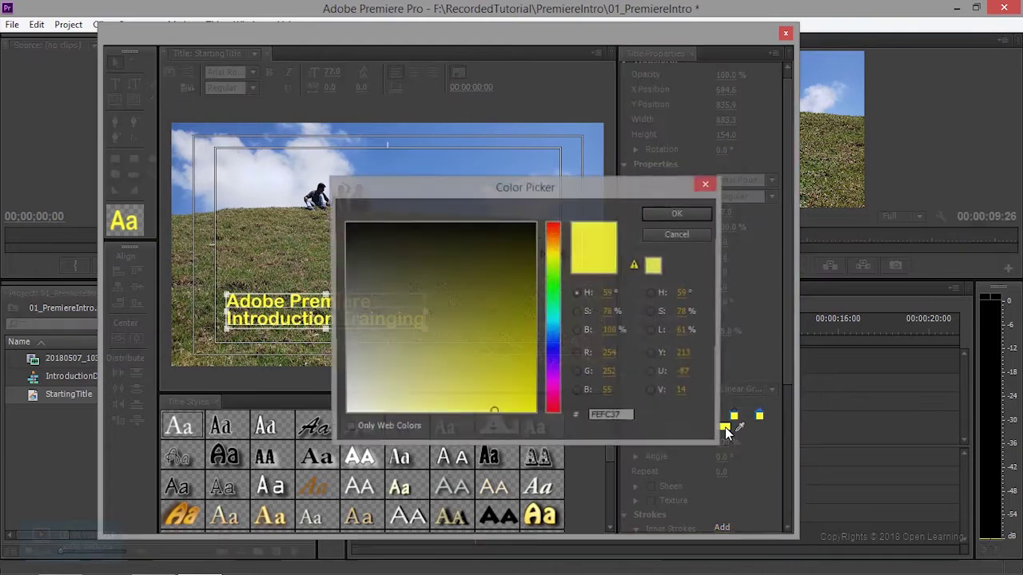
drag(355, 225, 350, 246)
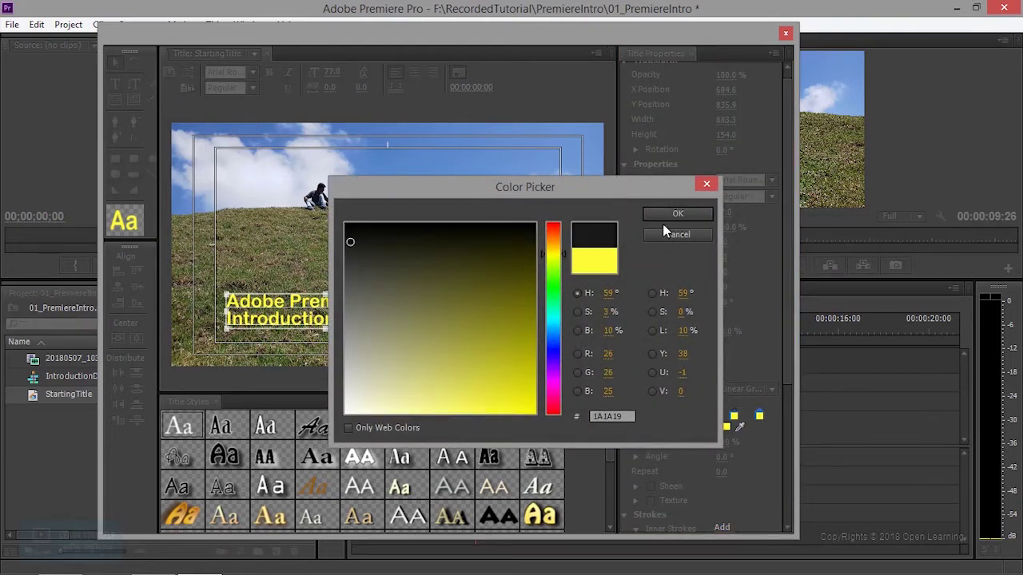
click(668, 216)
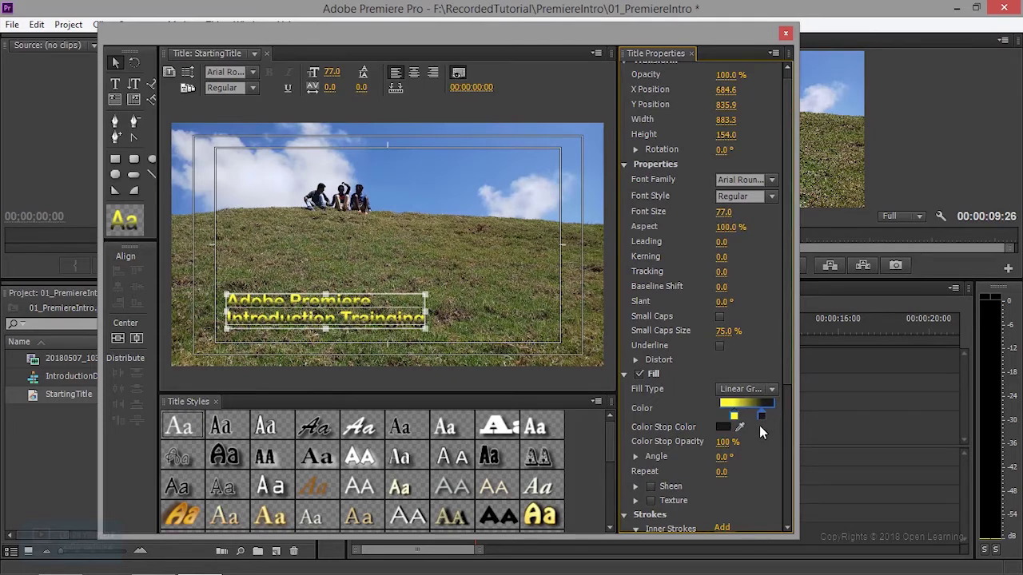
click(748, 390)
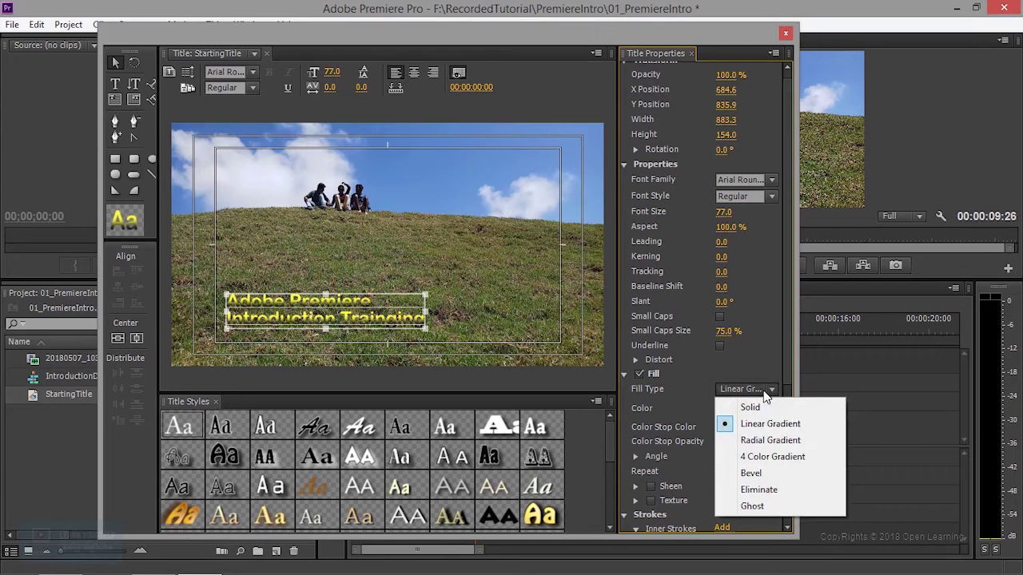
click(768, 442)
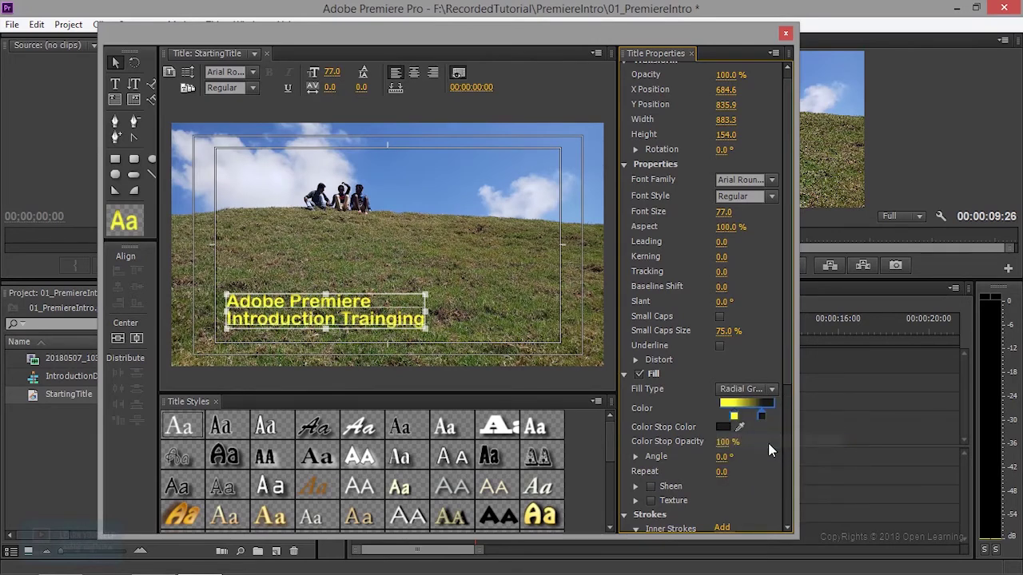
click(747, 389)
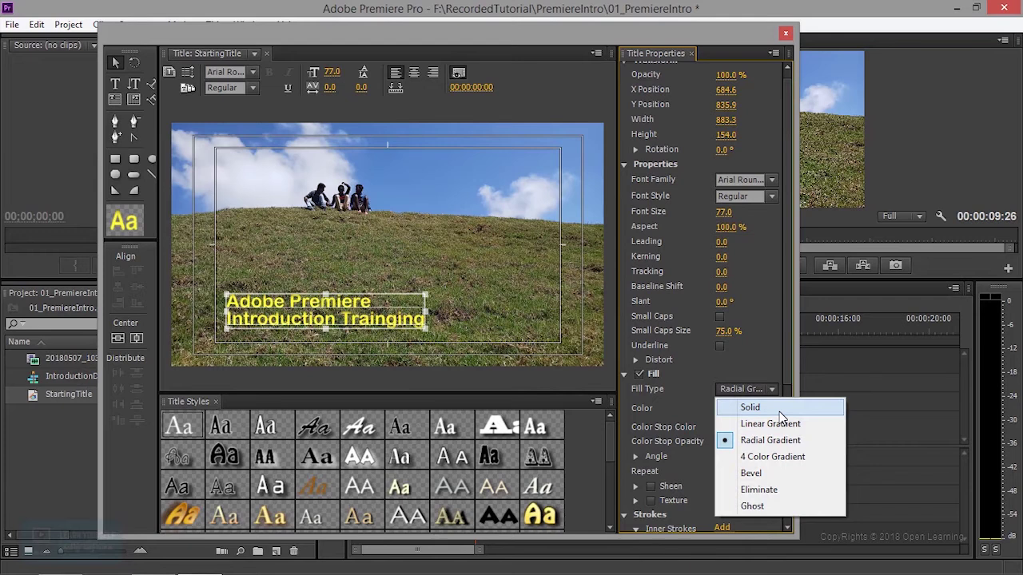
click(780, 408)
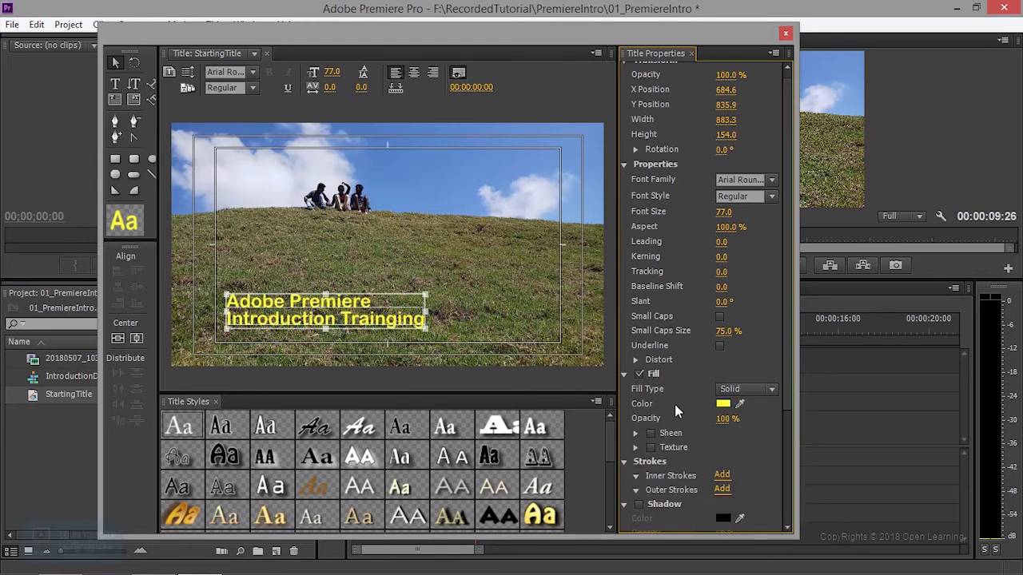
mouse_move(725, 418)
mouse_down()
mouse_move(695, 418)
mouse_move(751, 418)
mouse_up()
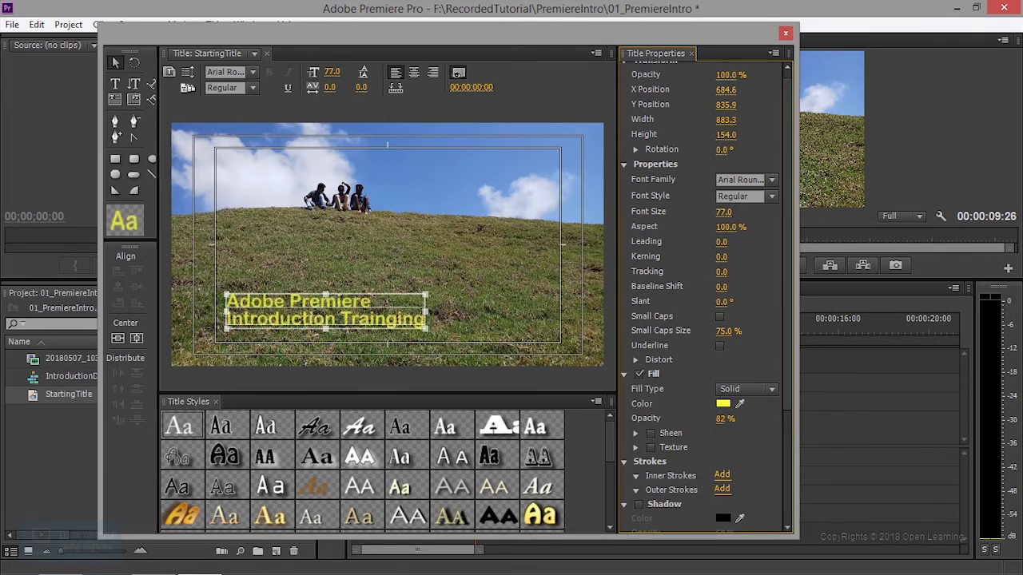
drag(726, 418, 743, 418)
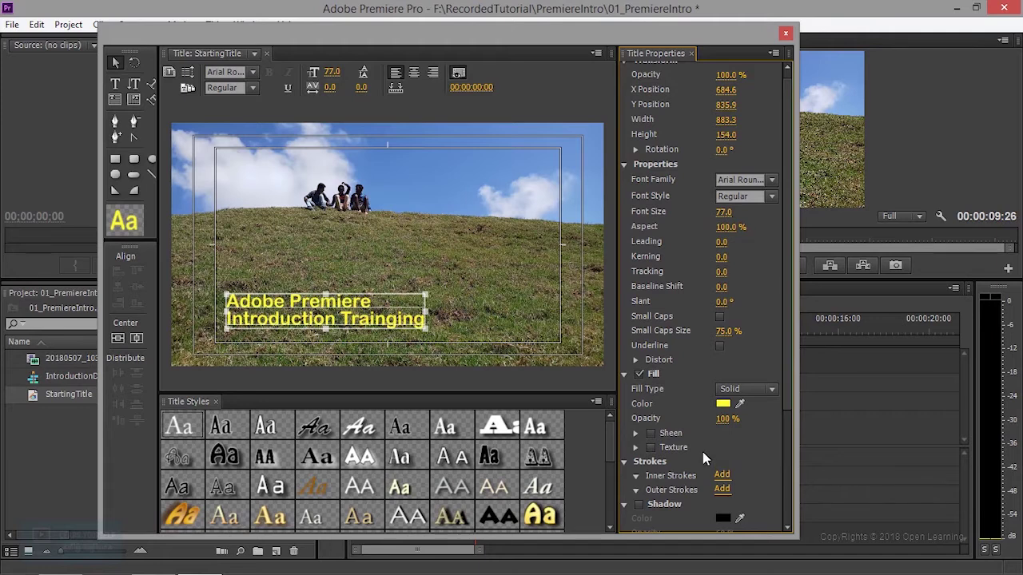
scroll(703, 451, down, 1)
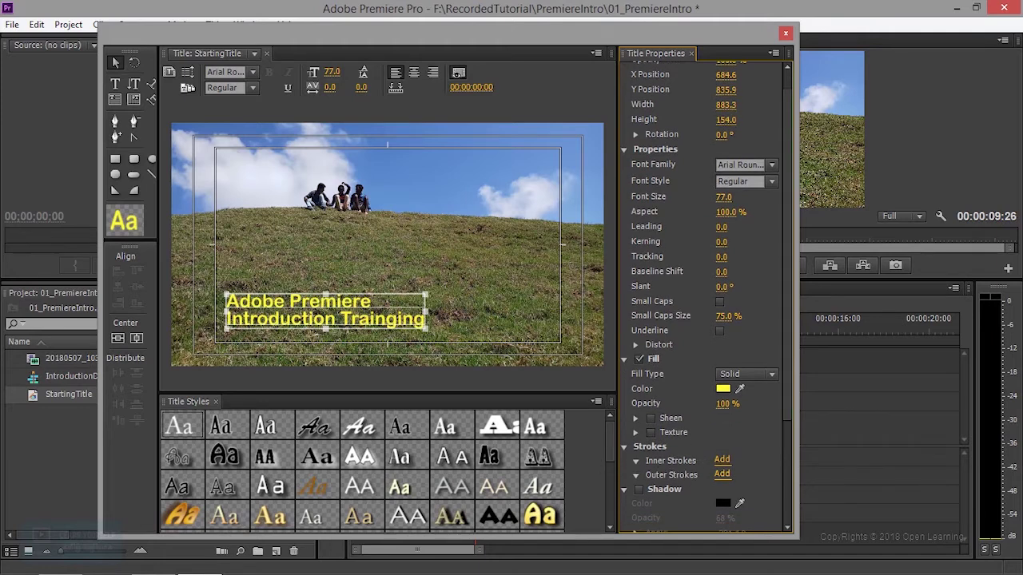
click(637, 462)
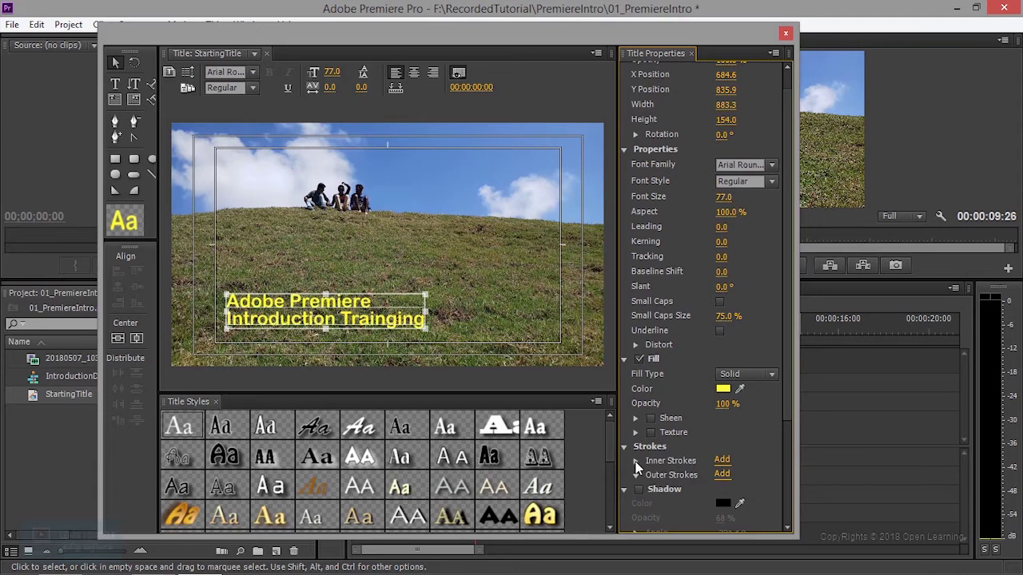
click(723, 461)
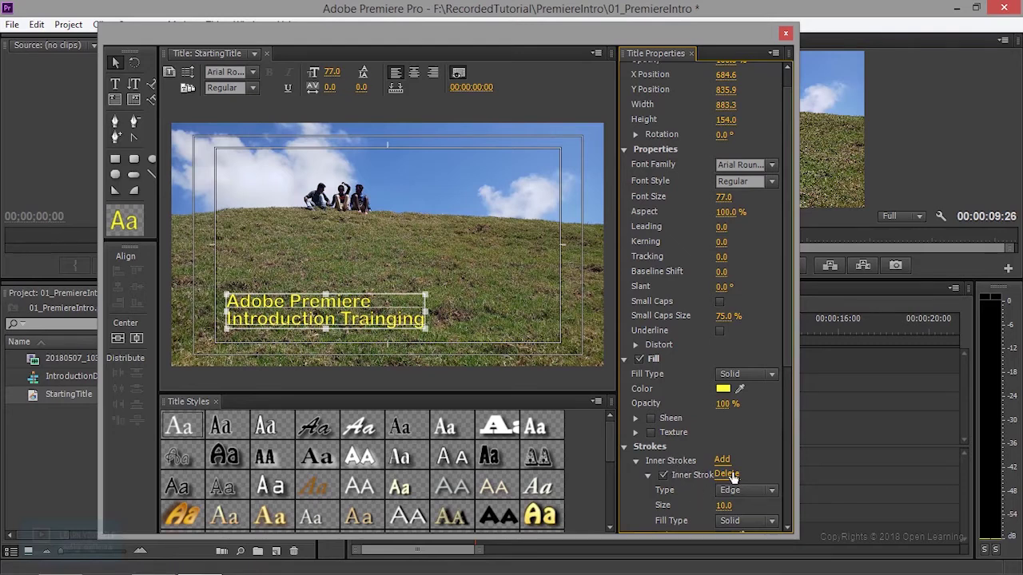
mouse_move(724, 505)
mouse_down()
mouse_move(755, 505)
mouse_move(692, 482)
mouse_up()
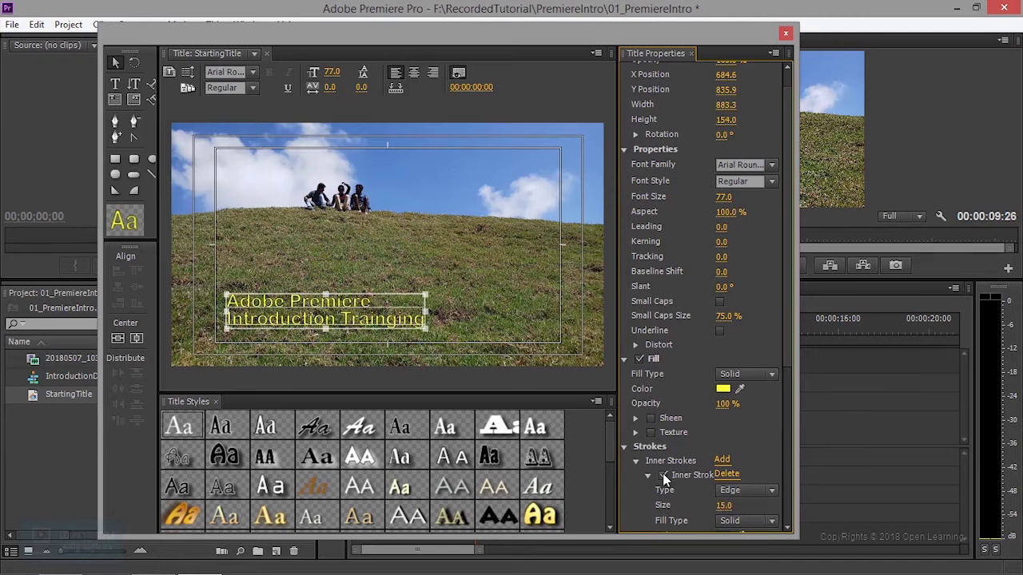
click(727, 475)
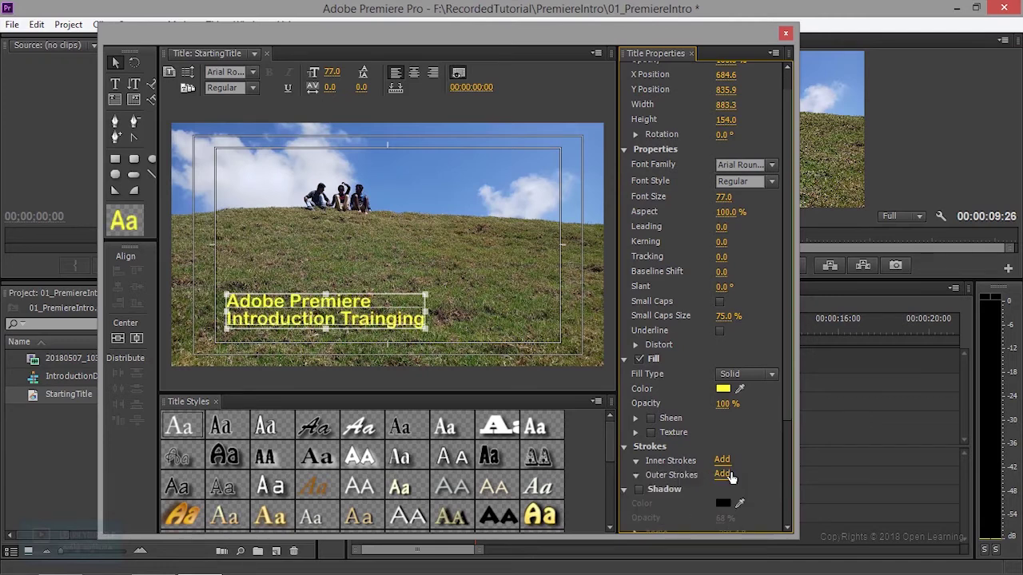
click(639, 489)
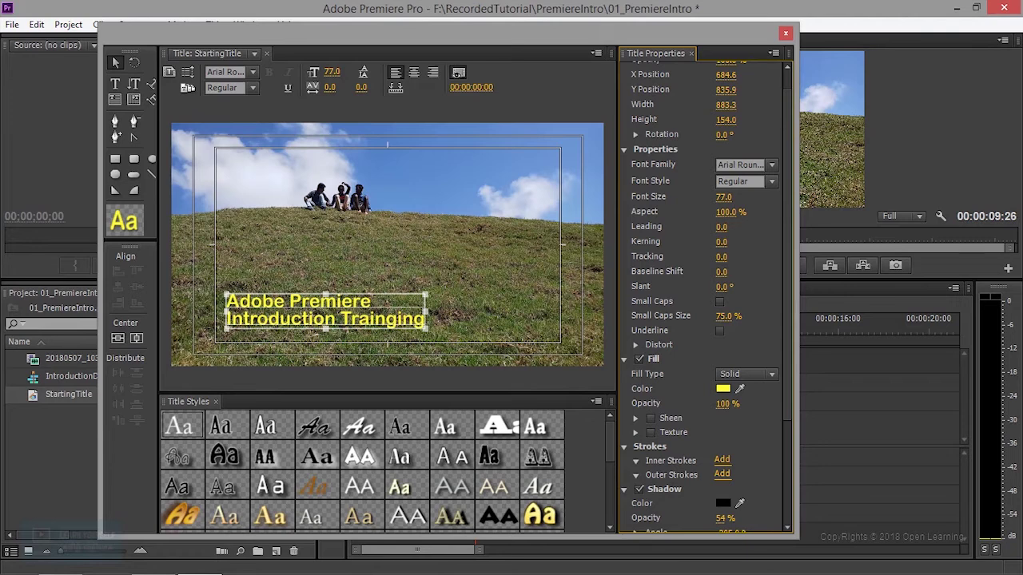
Step: Raise the title's drop shadow opacity to 100%
scroll(733, 516, down, 1)
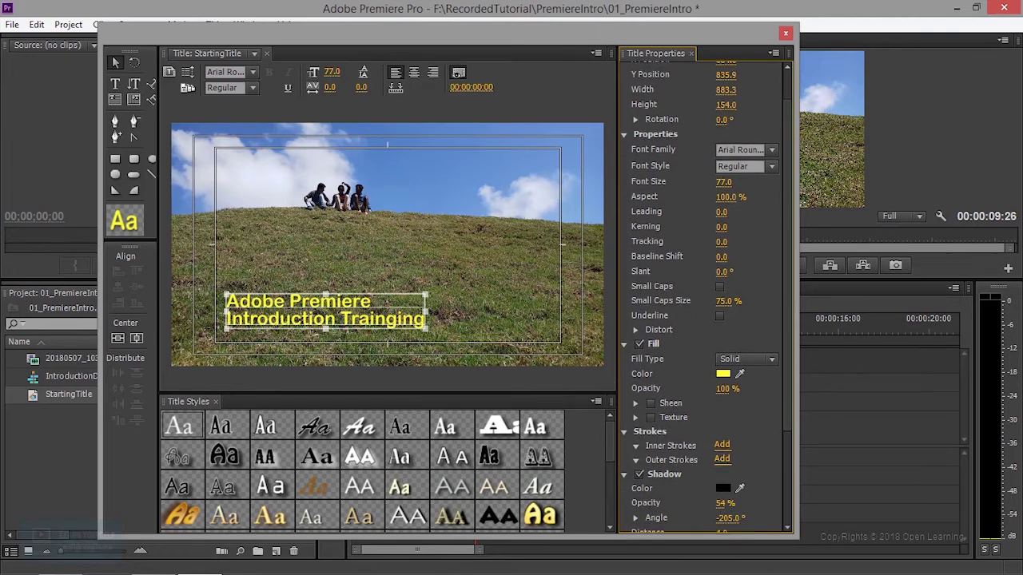
scroll(733, 518, down, 1)
scroll(733, 518, down, 1)
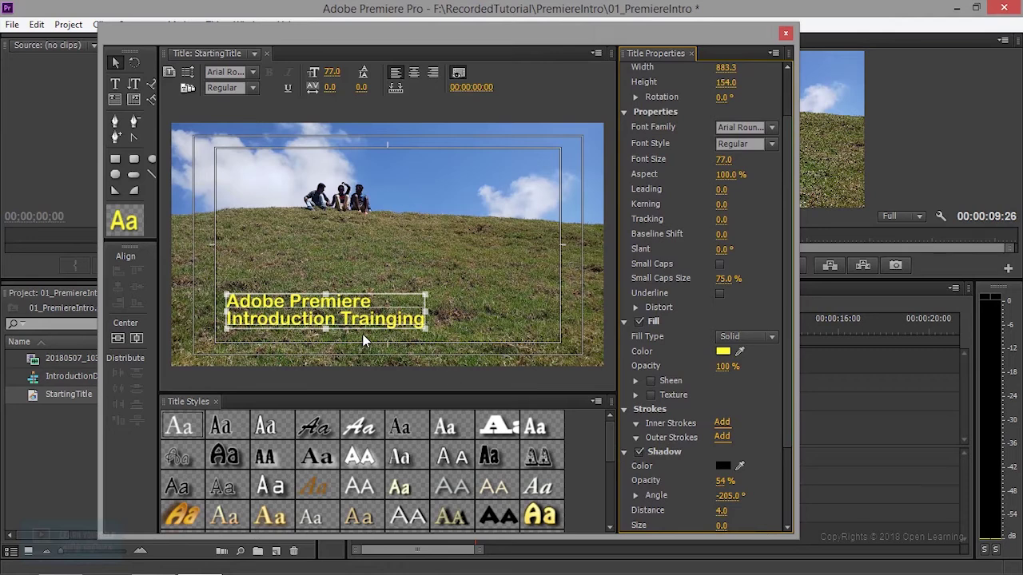
click(480, 264)
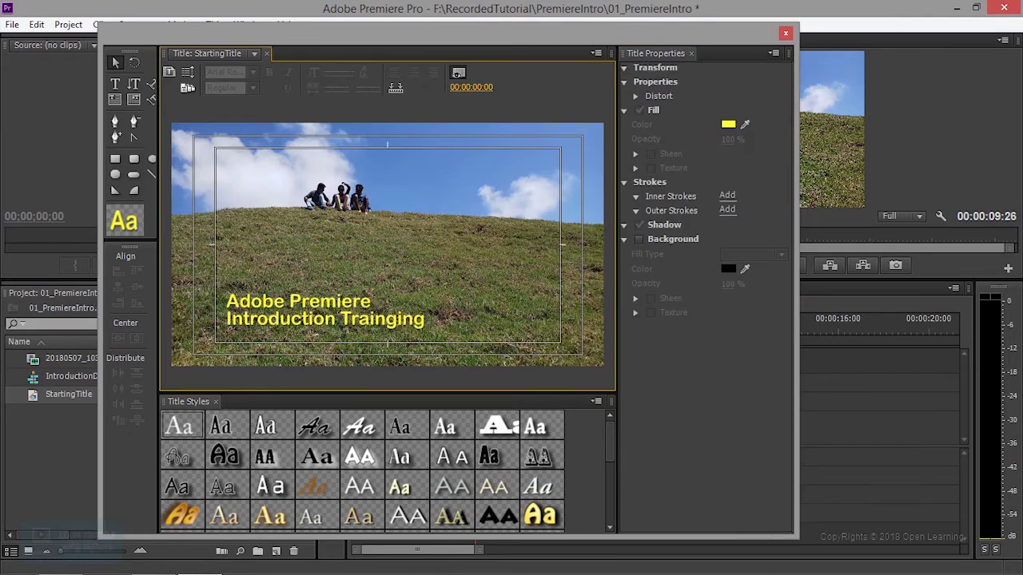
click(325, 310)
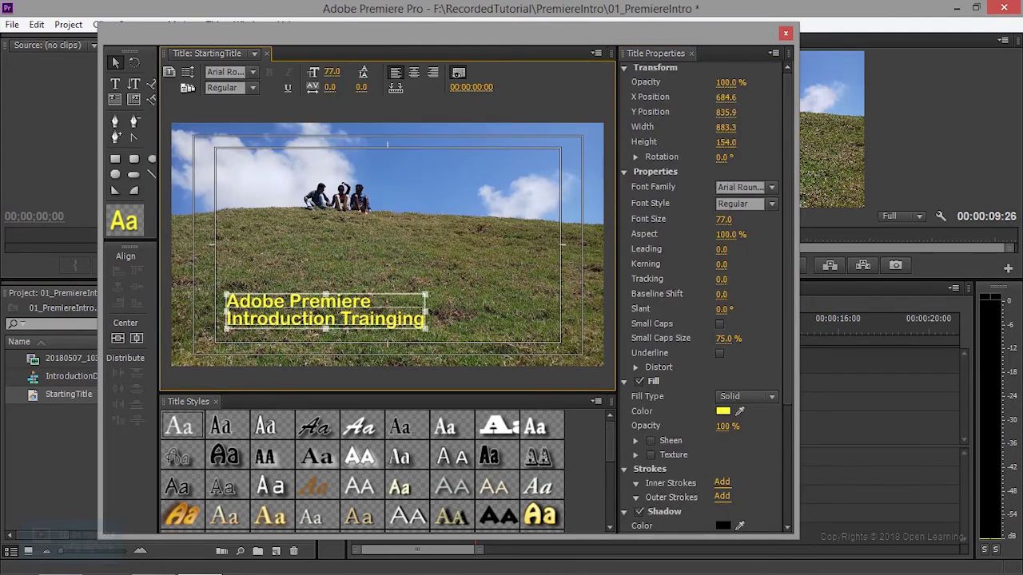
scroll(706, 295, down, 1)
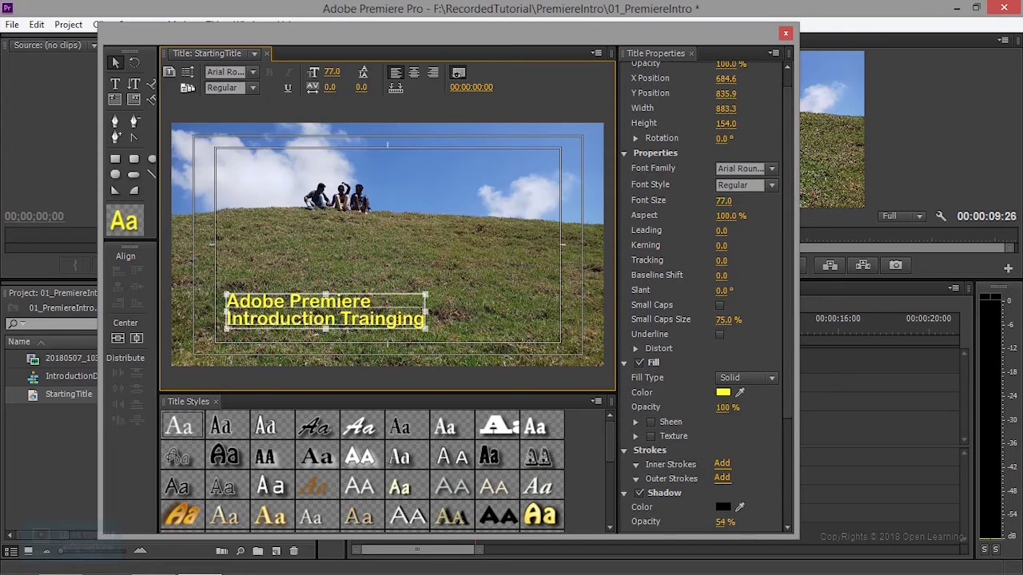
drag(724, 522, 730, 522)
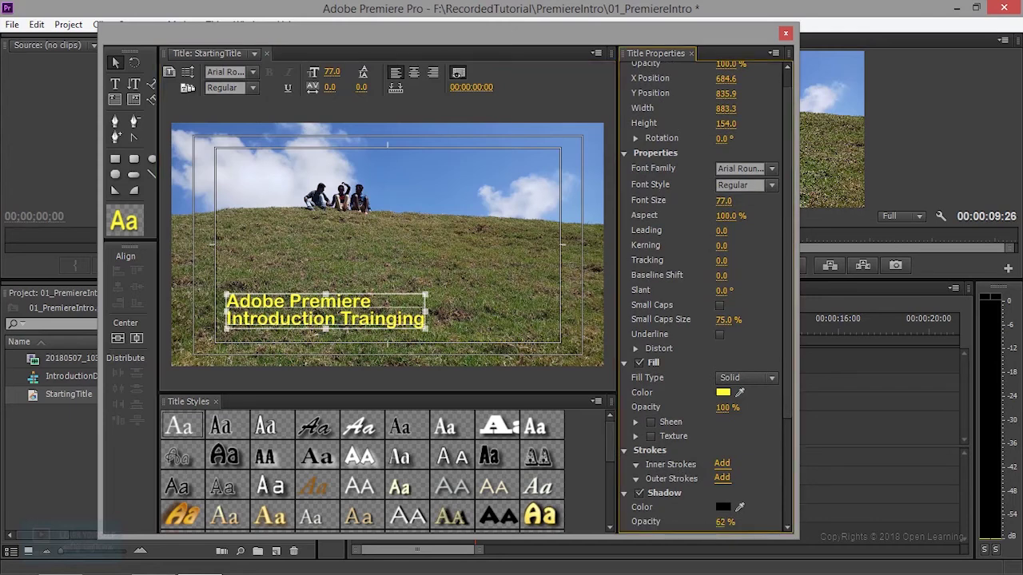
mouse_move(723, 521)
mouse_down()
mouse_move(688, 521)
mouse_move(728, 521)
mouse_up()
Step: Close the title editor and reopen StartingTitle from the Project panel in the Titler
click(787, 35)
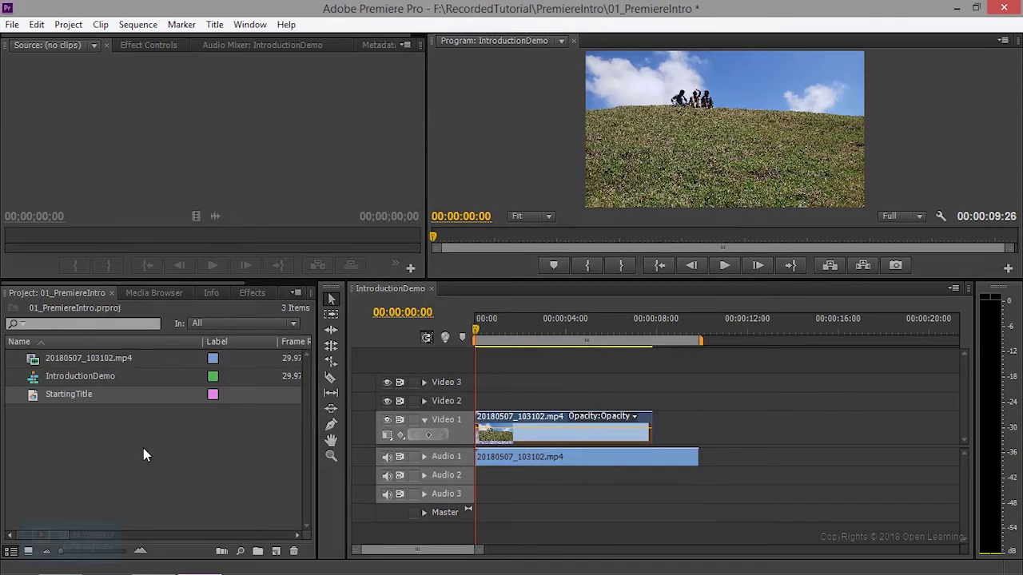
click(137, 481)
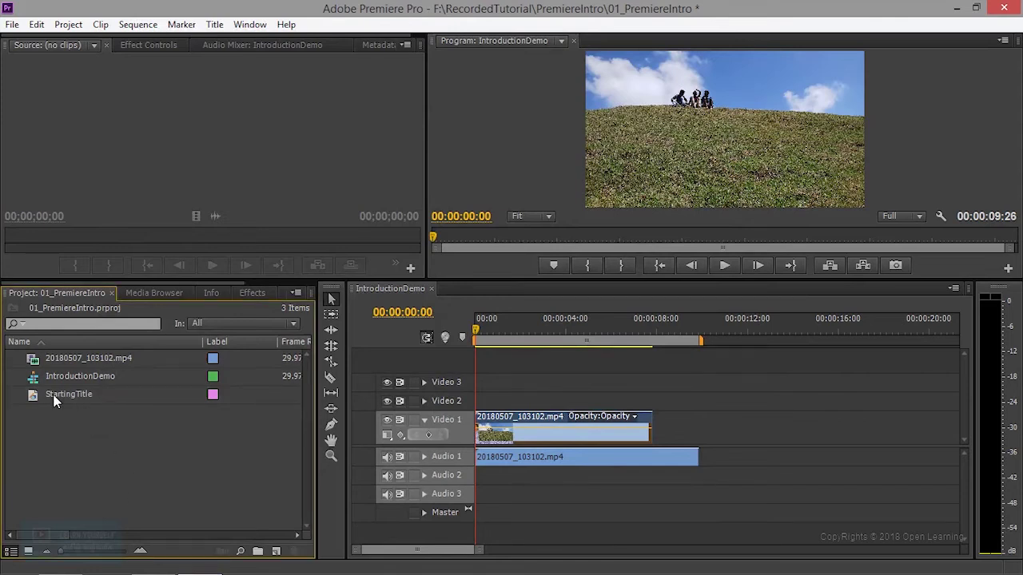
mouse_move(59, 402)
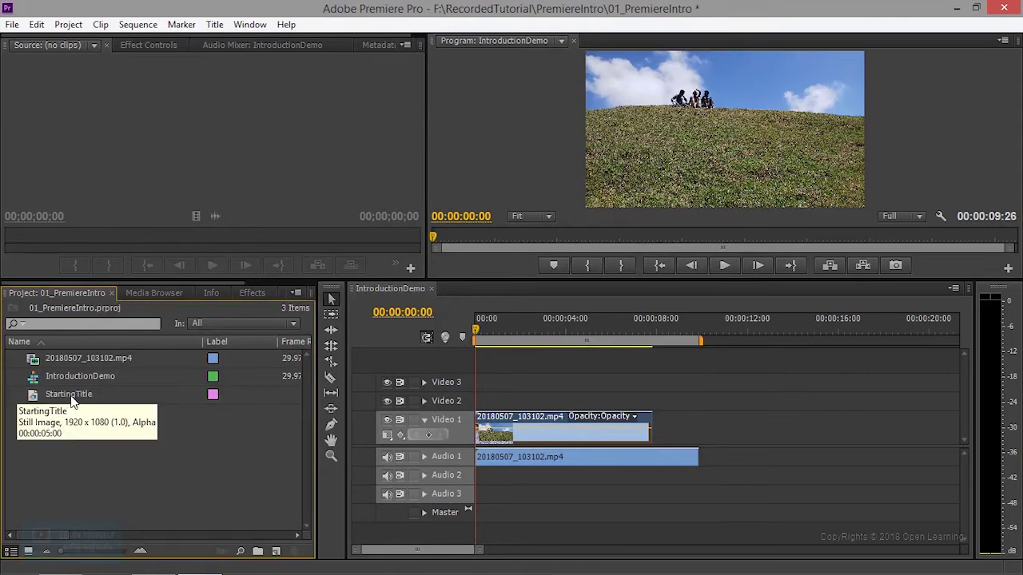
click(70, 398)
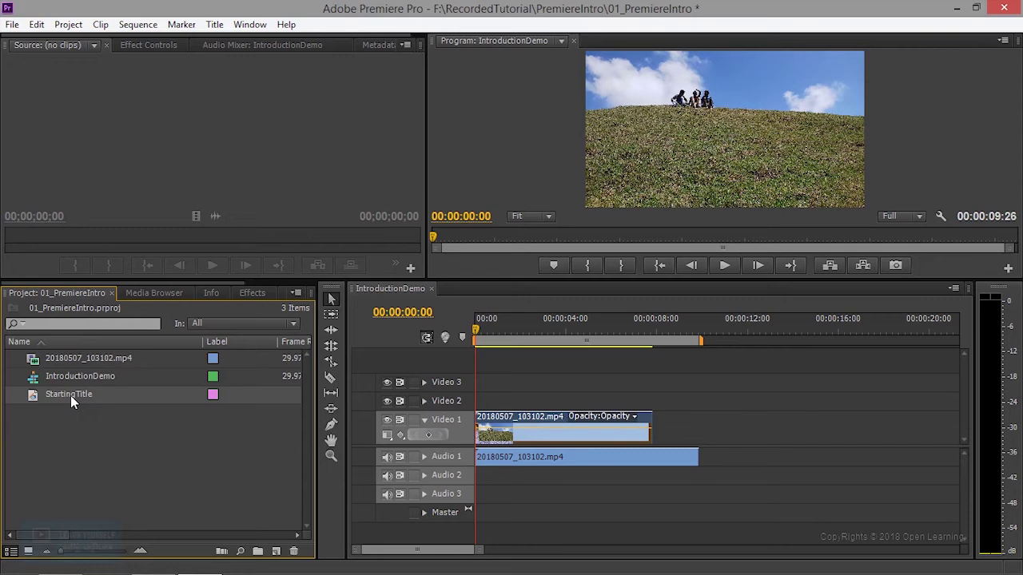
click(71, 395)
click(32, 397)
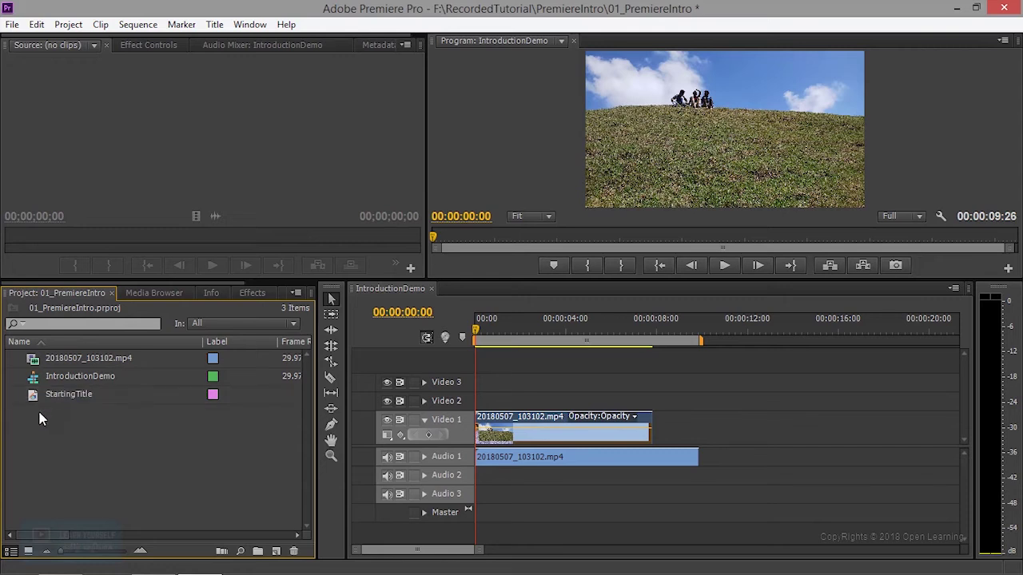
double_click(32, 397)
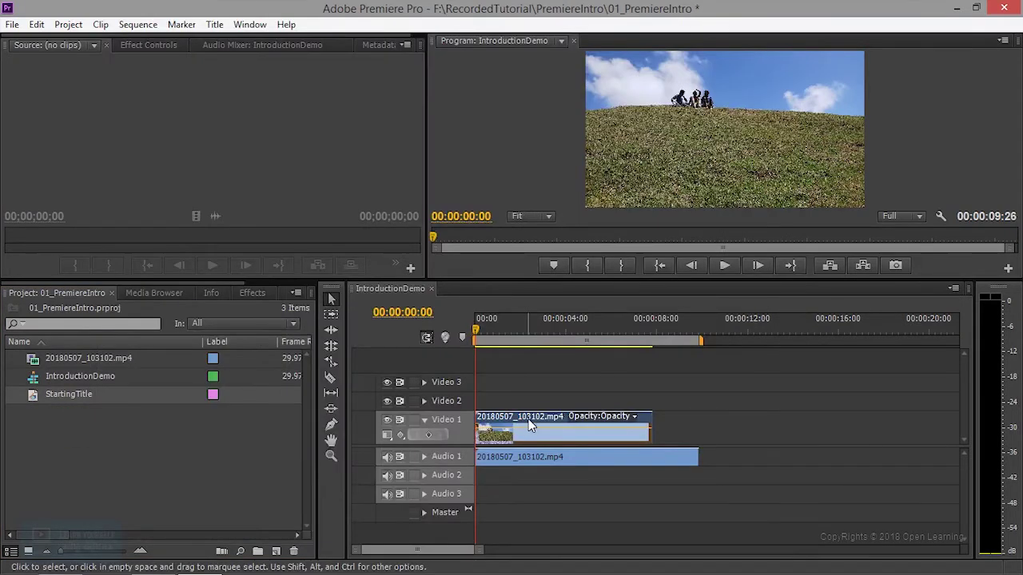
Step: Shift the hillside clip later, place StartingTitle at the sequence start on Video 1, and shorten it
drag(538, 414, 559, 423)
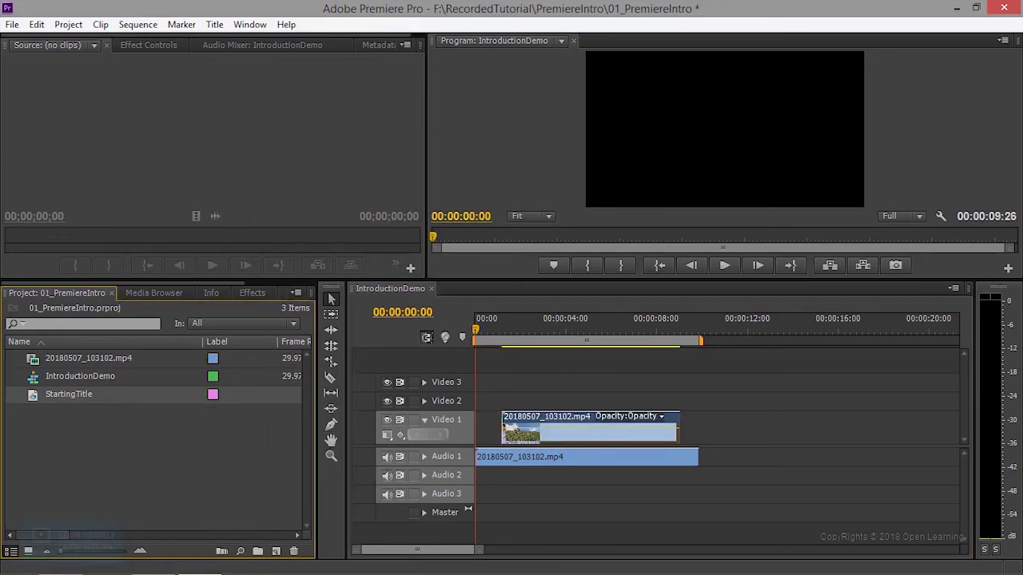
drag(69, 395, 532, 402)
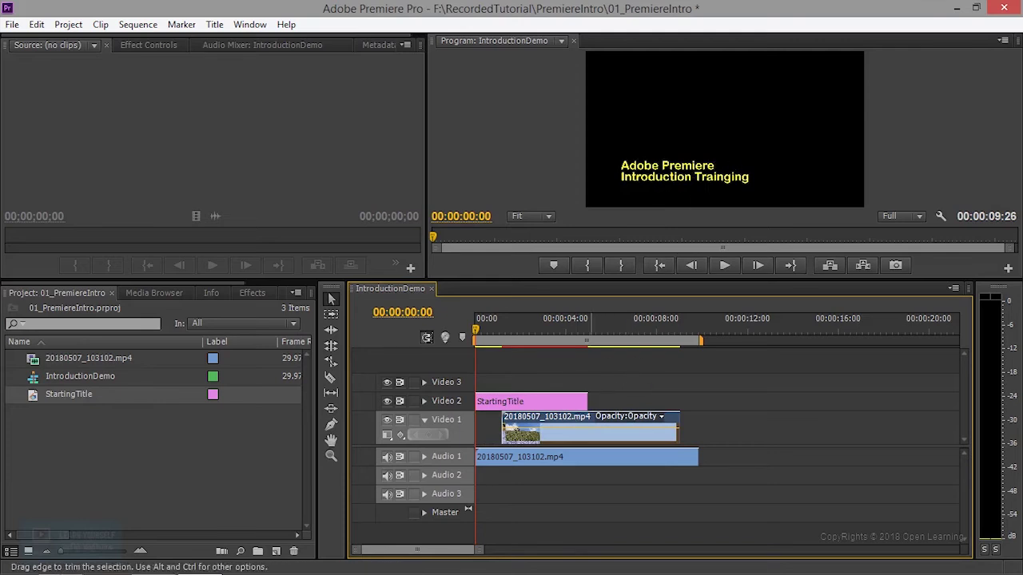
mouse_move(587, 402)
mouse_down()
mouse_move(500, 402)
mouse_move(489, 424)
mouse_up()
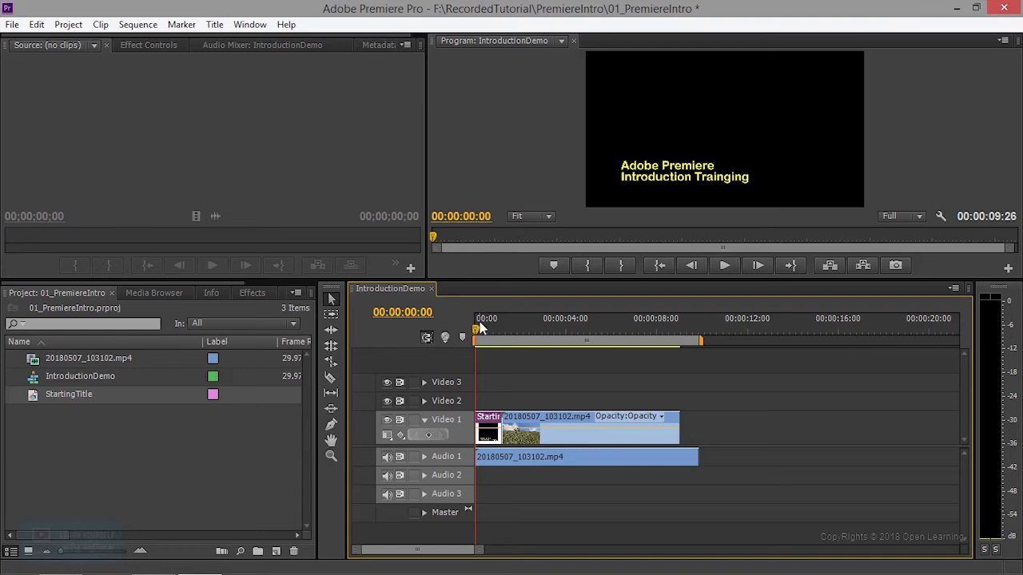
Step: Preview the sequence, then move the StartingTitle clip up onto Video 2
click(724, 267)
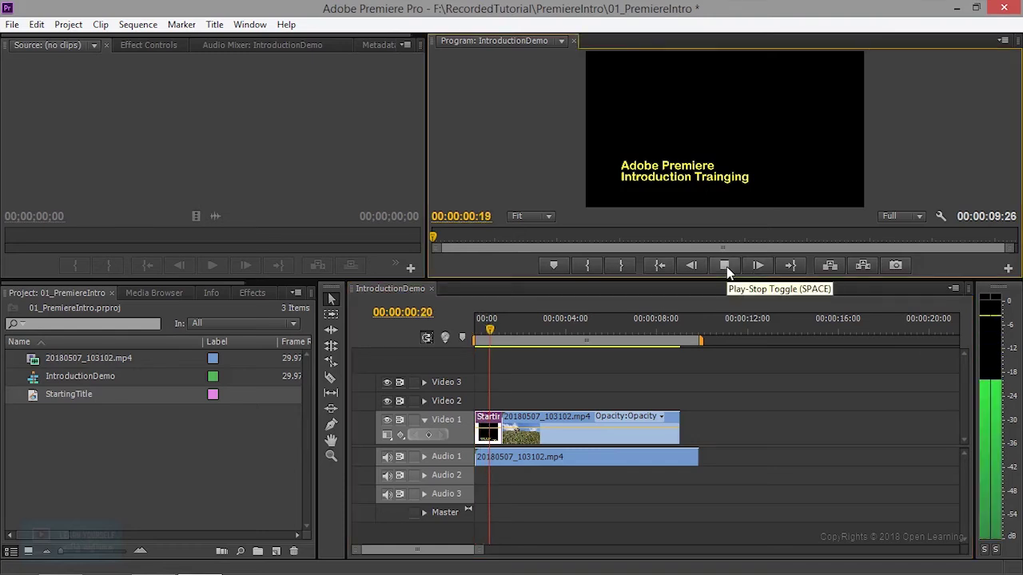
click(725, 267)
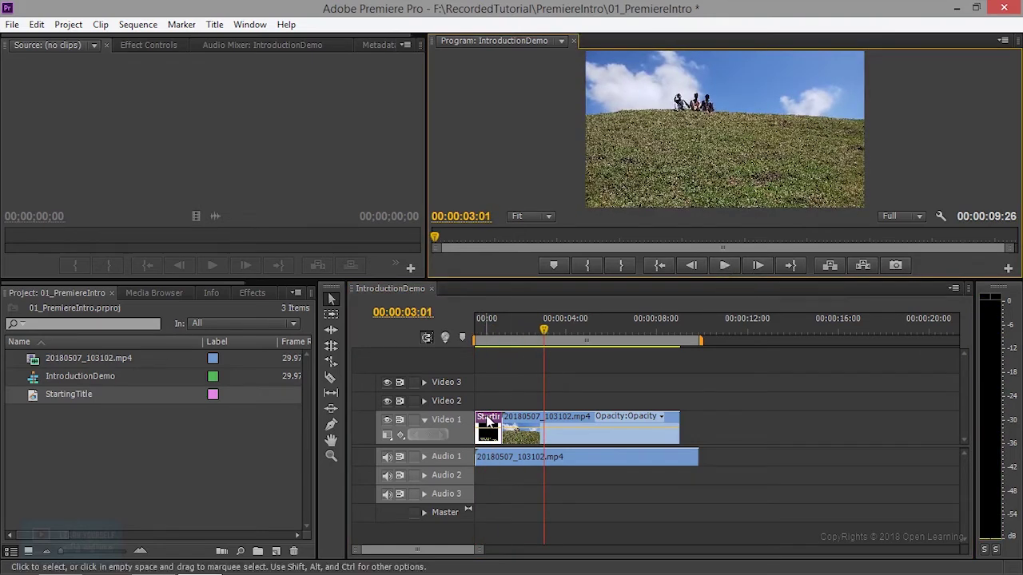
mouse_move(488, 423)
mouse_down()
mouse_move(488, 404)
mouse_move(541, 401)
mouse_up()
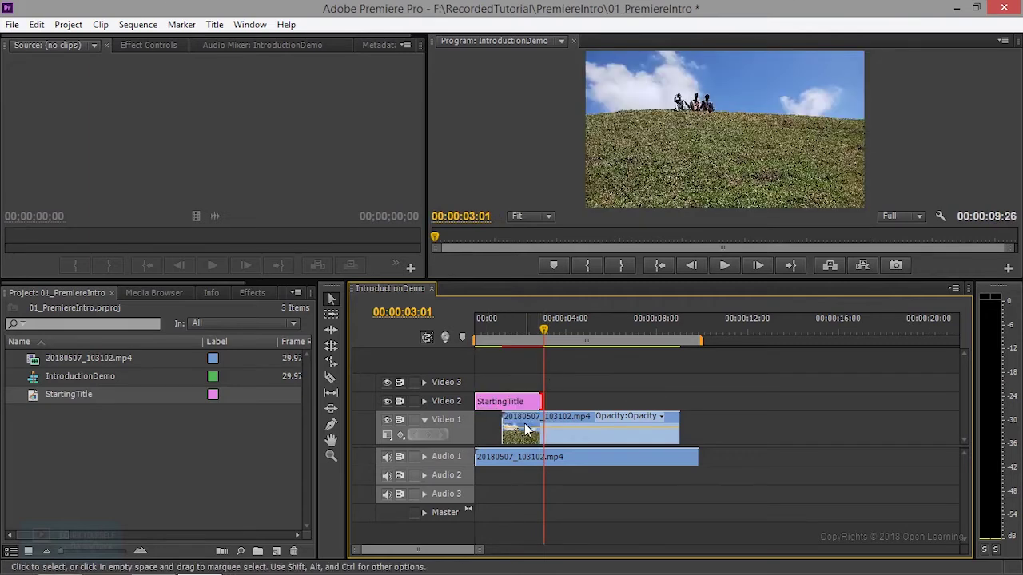
Step: Move the hillside clip back to 00:00:00:00 on Video 1 and play the overlay
drag(504, 430, 504, 430)
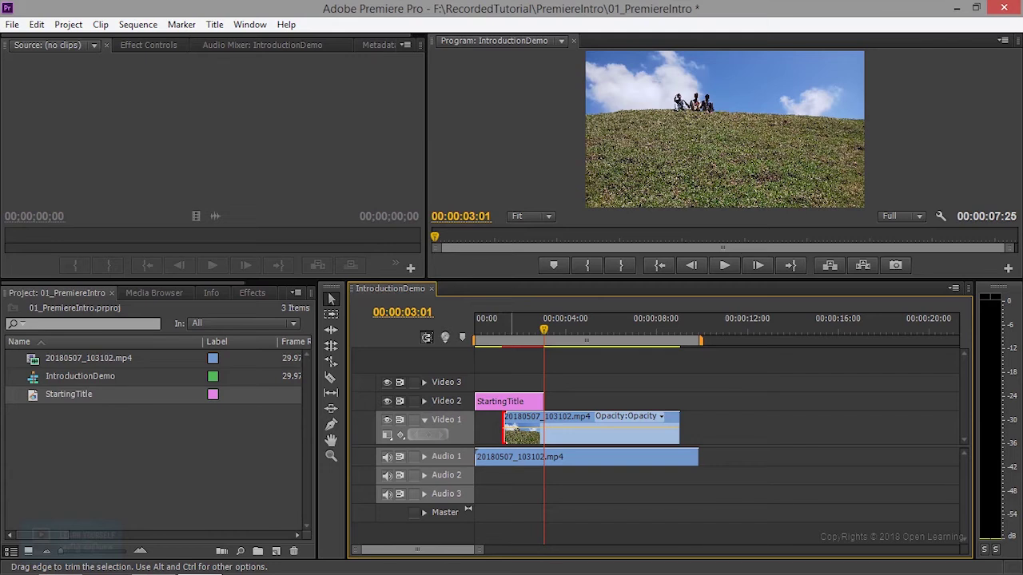
drag(540, 418, 505, 393)
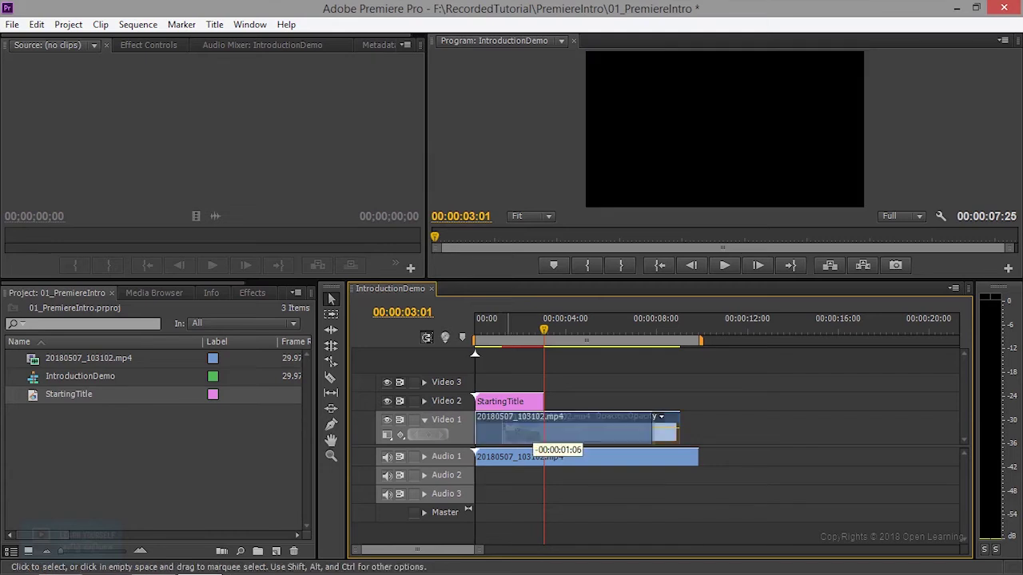
drag(545, 329, 476, 329)
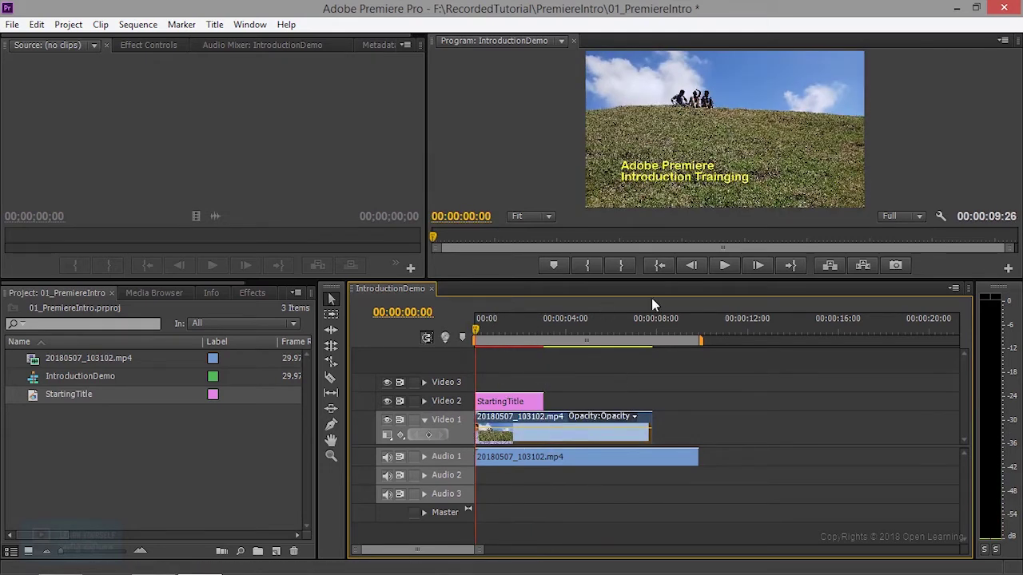
click(717, 264)
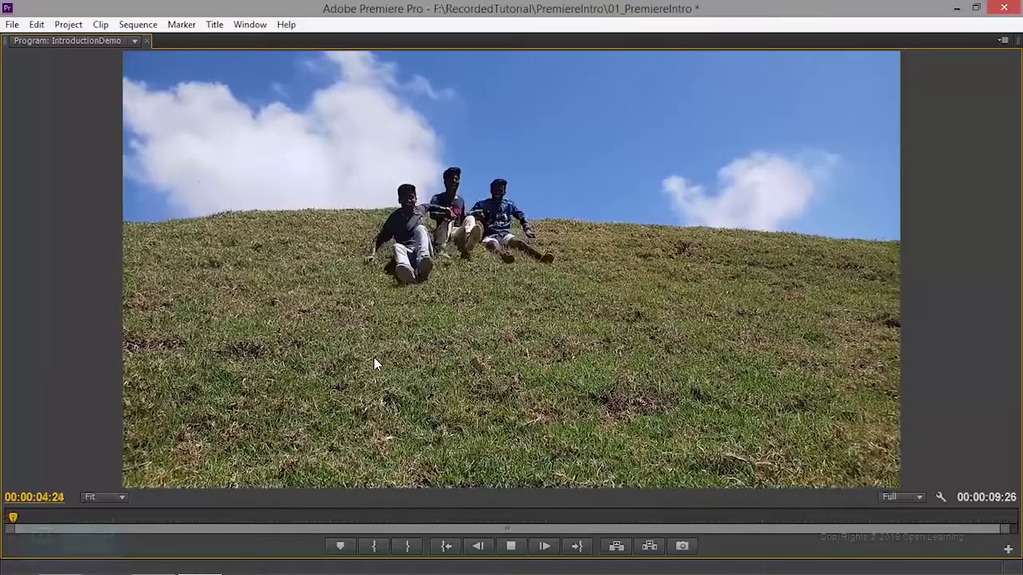
Step: Stretch StartingTitle to end with the hillside clip and maximize the Program monitor
key(space)
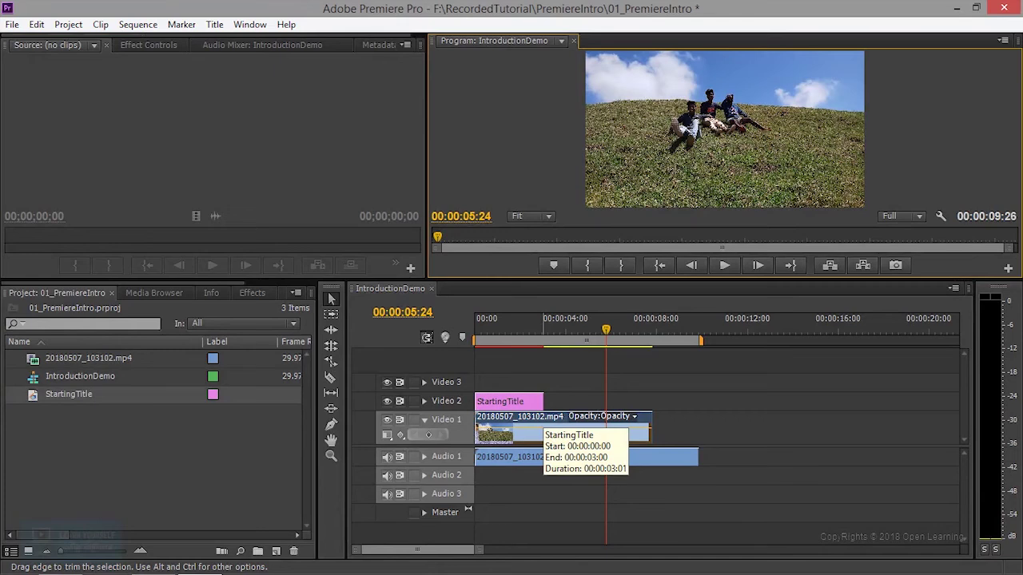
drag(542, 402, 645, 402)
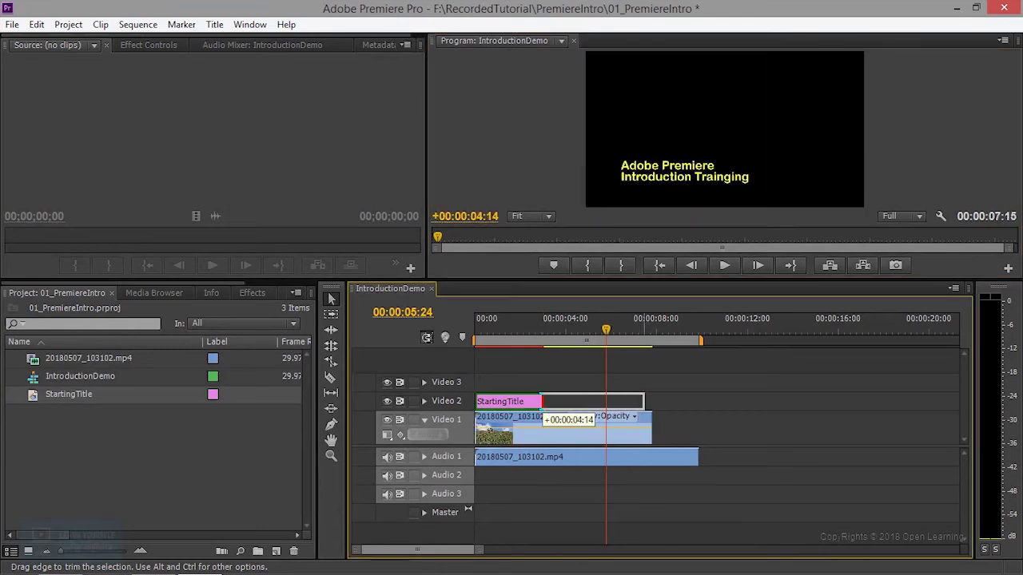
drag(645, 402, 650, 402)
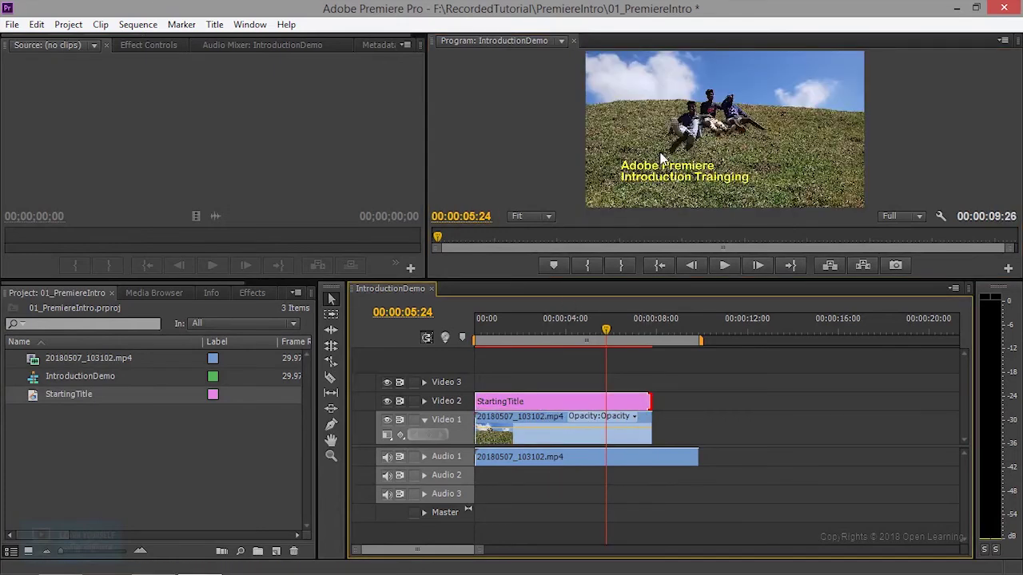
key(grave)
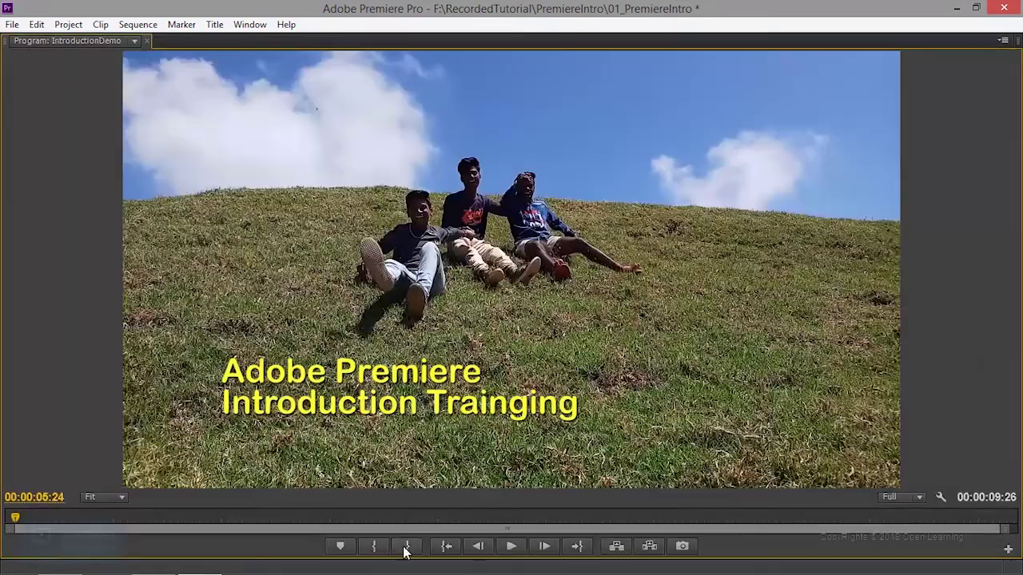
click(511, 546)
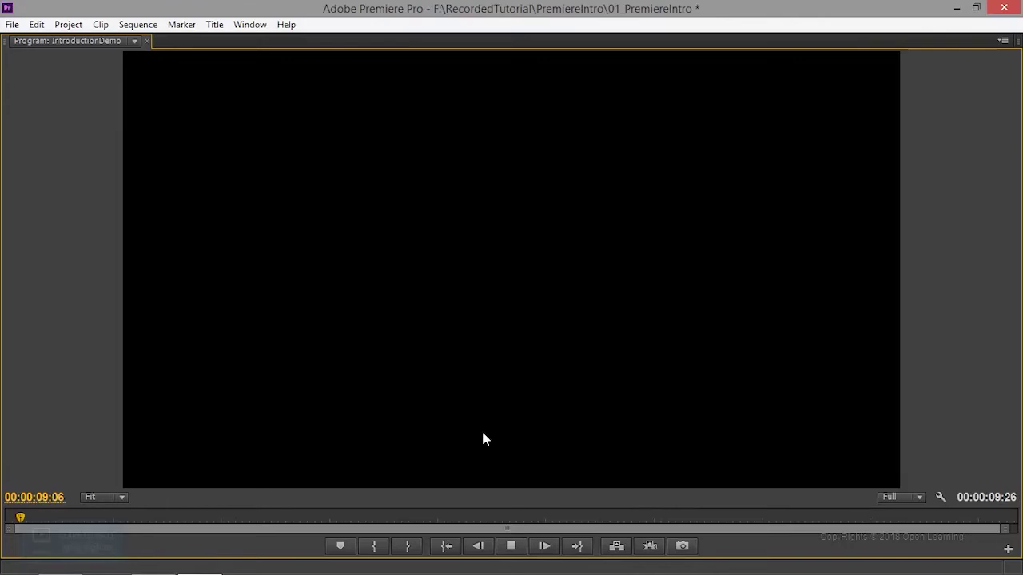
click(512, 545)
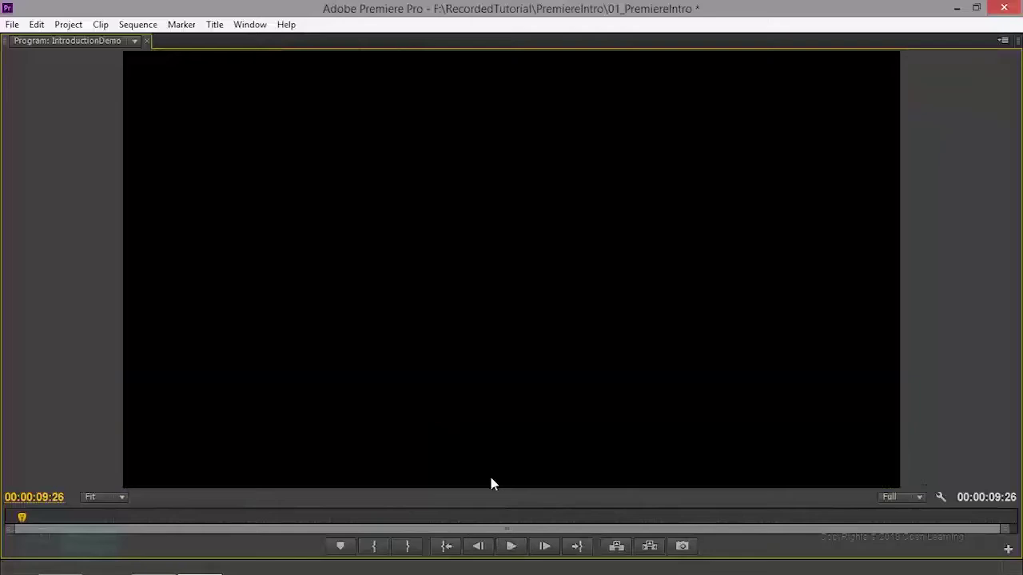
click(511, 546)
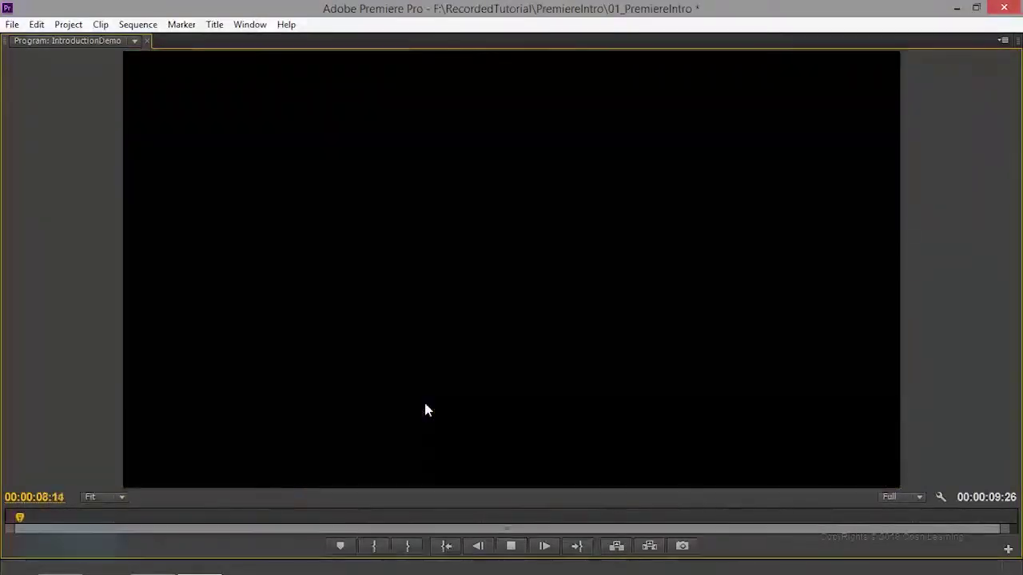
click(512, 545)
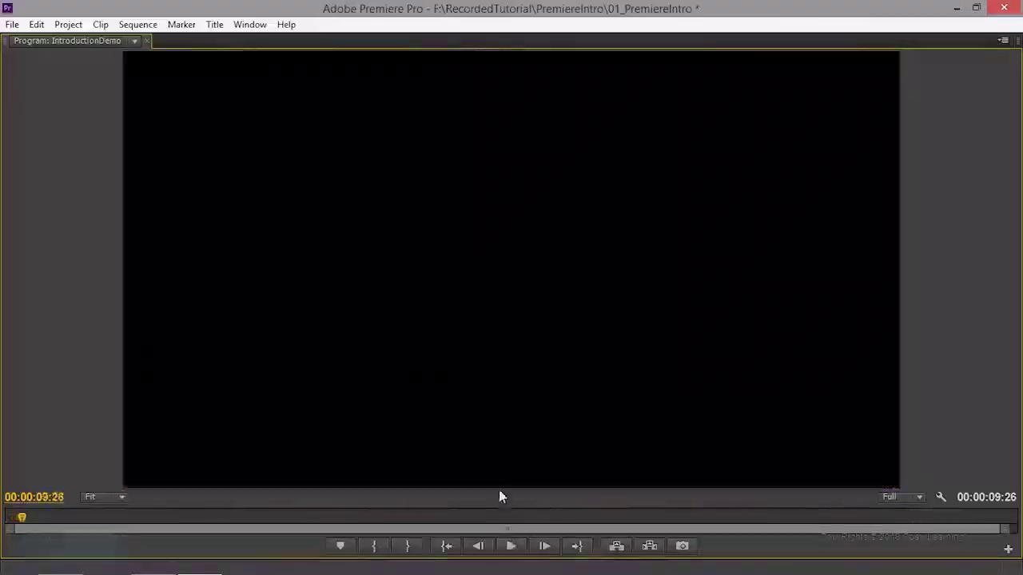
click(511, 546)
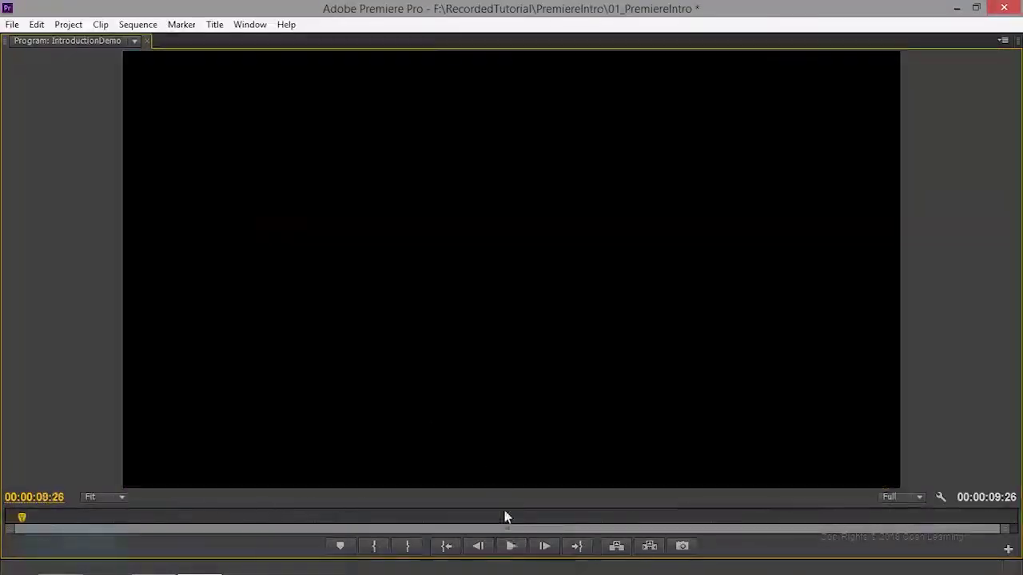
click(511, 545)
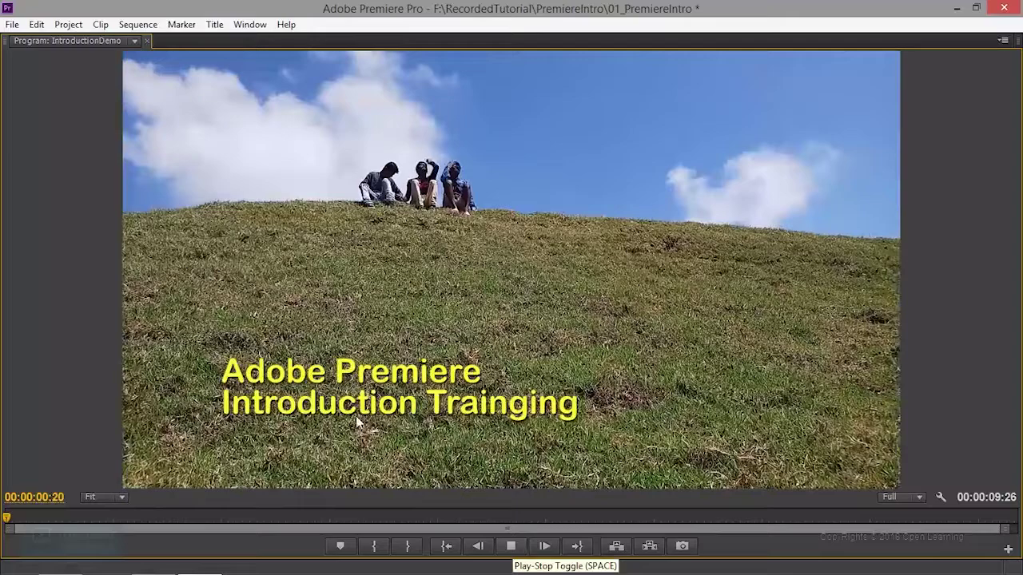